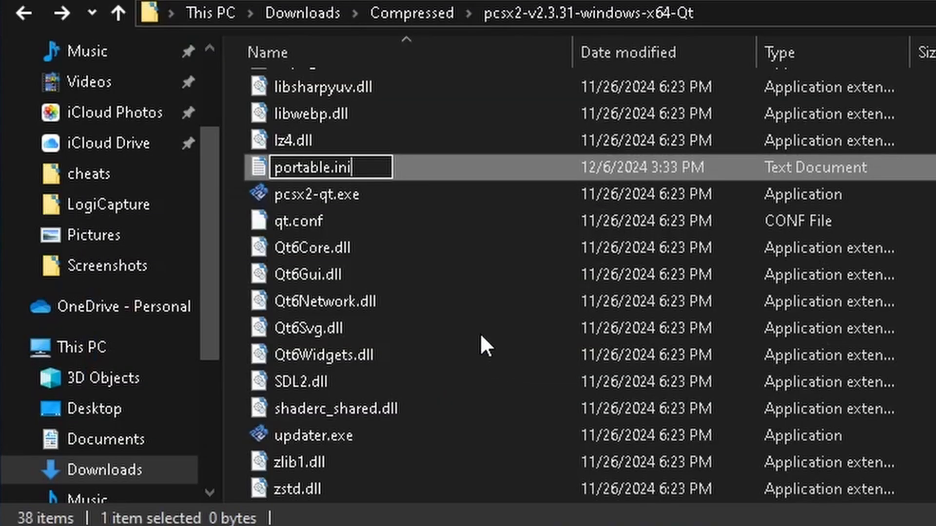
Step: Launch pcsx2-qt.exe from the pcsx2-v2.3.31-windows-x64-Qt folder and reposition the setup wizard window
scroll(345, 308, "up", 5)
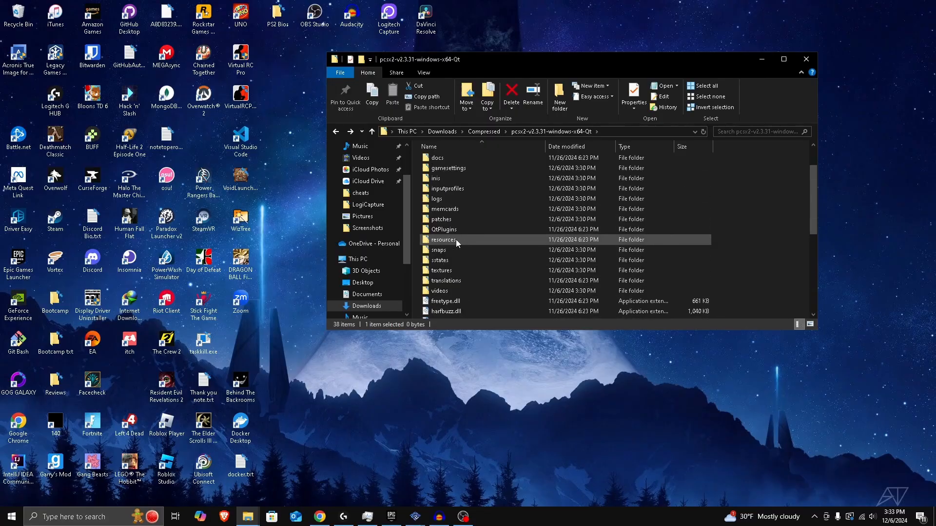
scroll(457, 243, "down", 4)
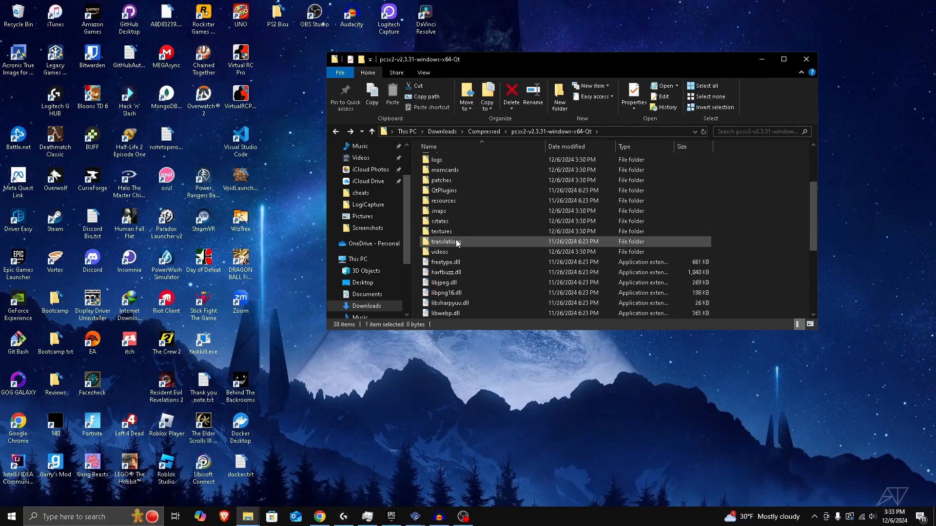
double_click(458, 252)
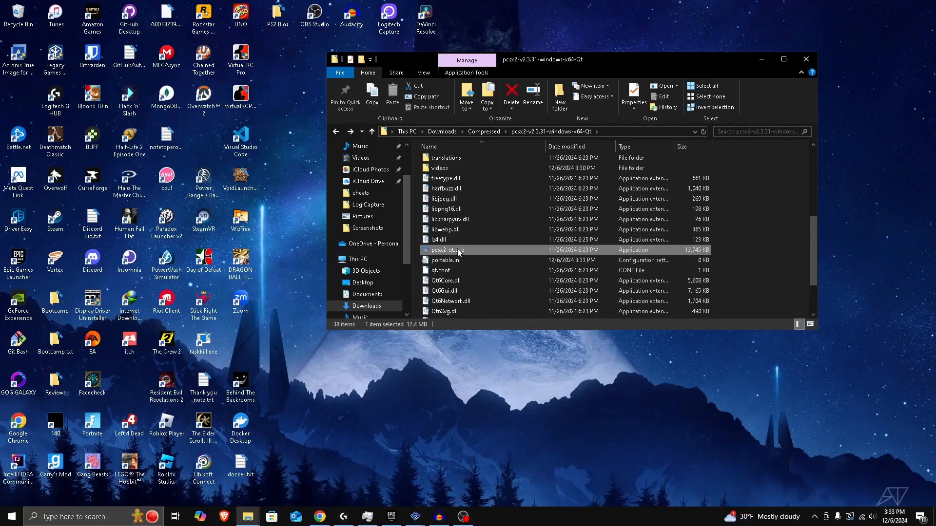
left_click_drag(496, 137, 278, 139)
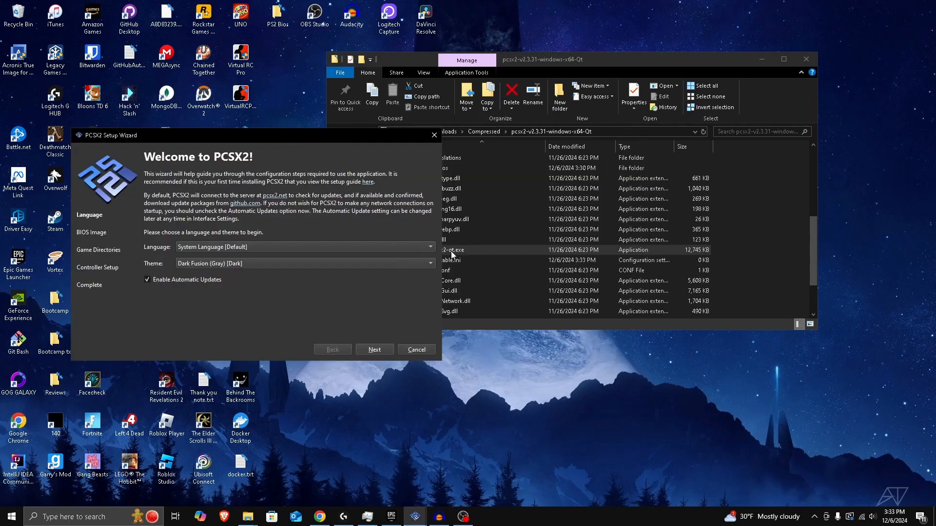
left_click_drag(359, 138, 388, 140)
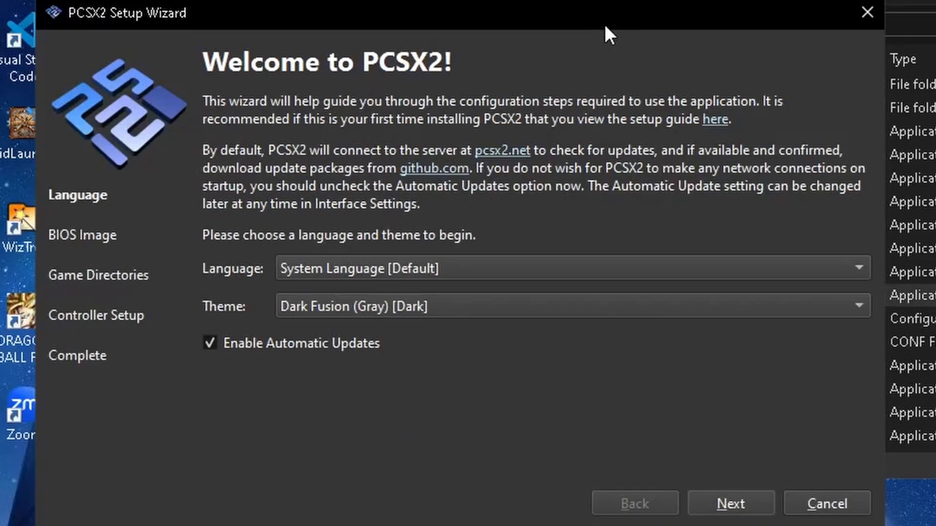
left_click(488, 270)
left_click(207, 267)
left_click(374, 306)
left_click(375, 307)
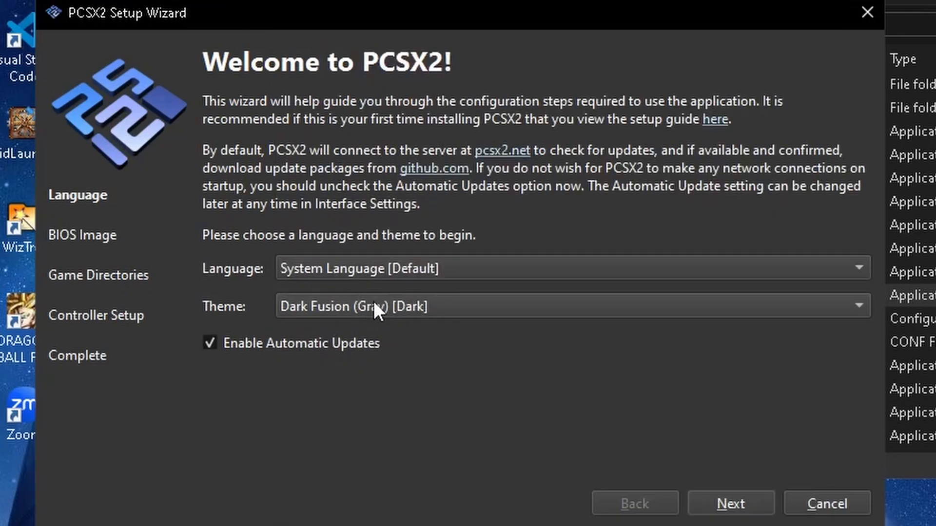
Step: Try the Dark Fusion (Blue), Classic Windows and Fusion [Light/Dark] themes for the setup wizard
left_click(335, 308)
left_click(351, 333)
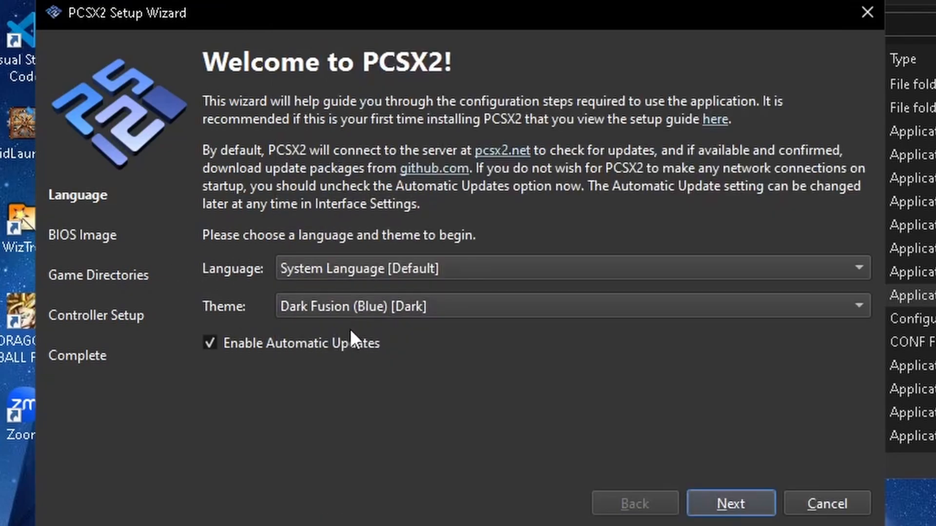
left_click(368, 302)
left_click(380, 239)
left_click(386, 299)
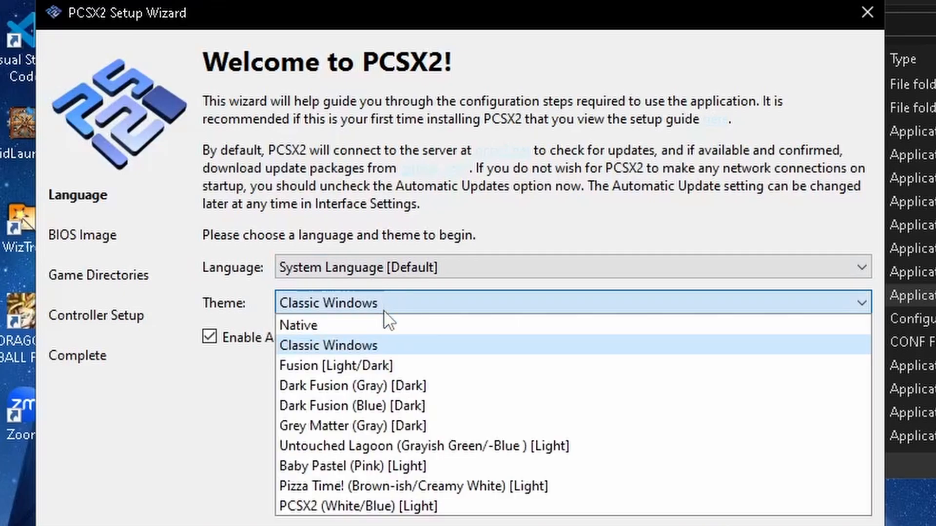
left_click(391, 365)
Step: Set the theme to Dark Fusion (Blue) [Dark] and continue to the BIOS Image page
left_click(402, 309)
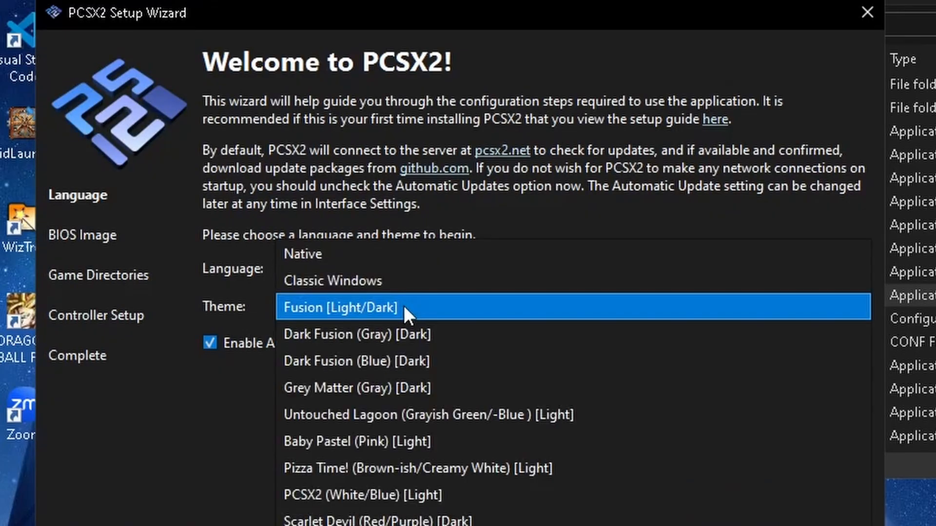
left_click(423, 355)
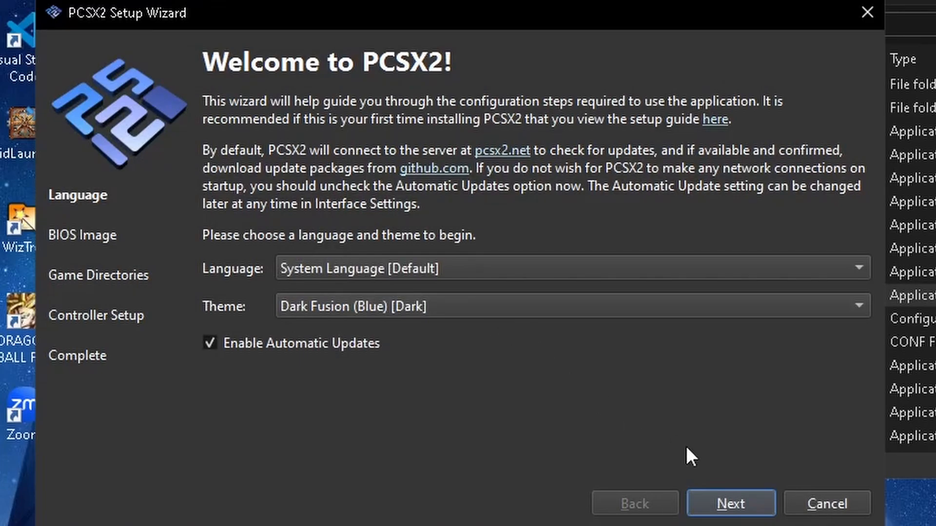
left_click(732, 507)
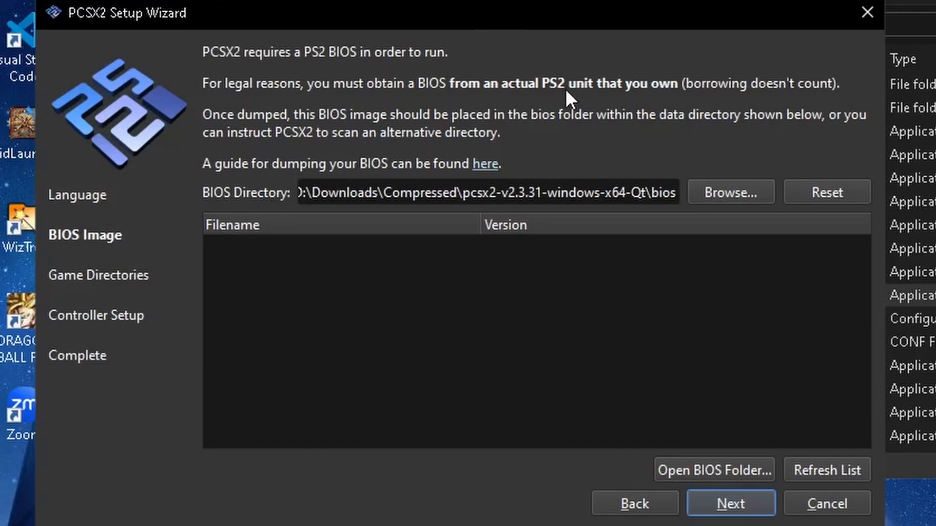
Step: Set the BIOS directory to the PS2 Bios folder on the Desktop
left_click(742, 194)
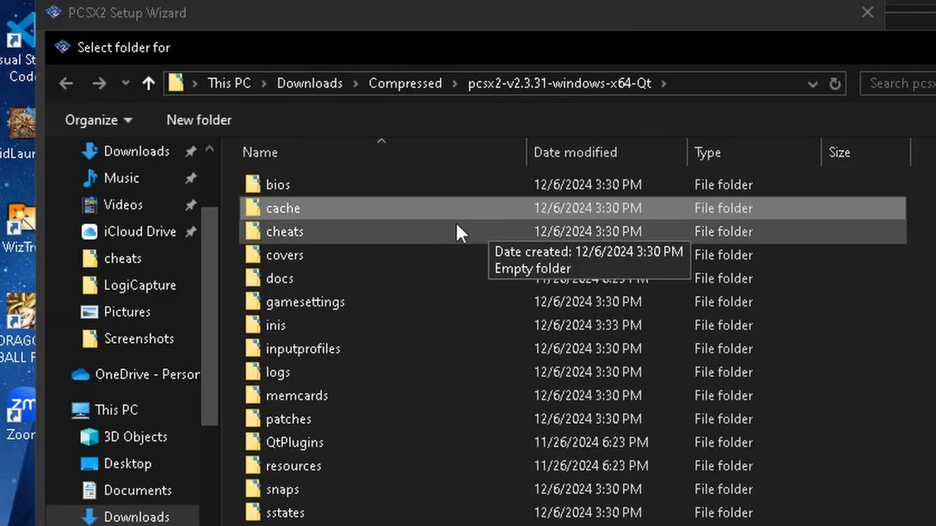
left_click(152, 465)
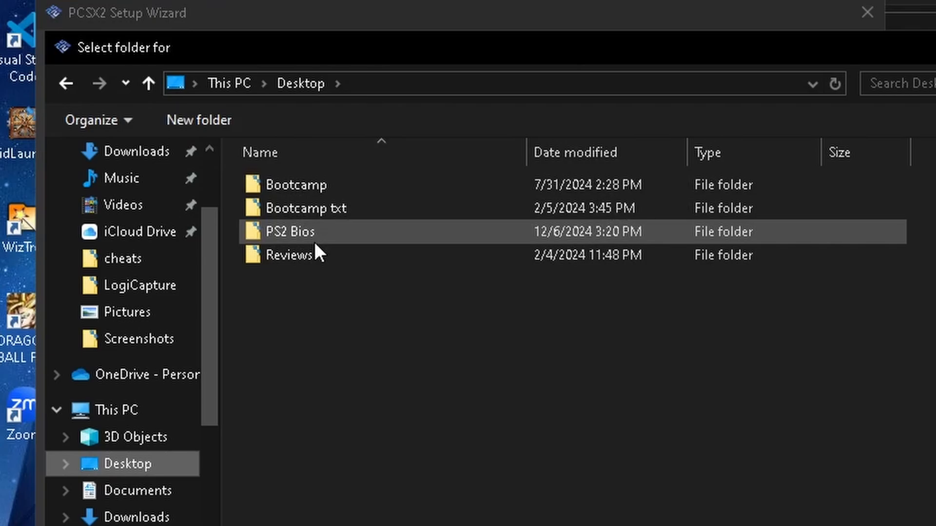
double_click(316, 240)
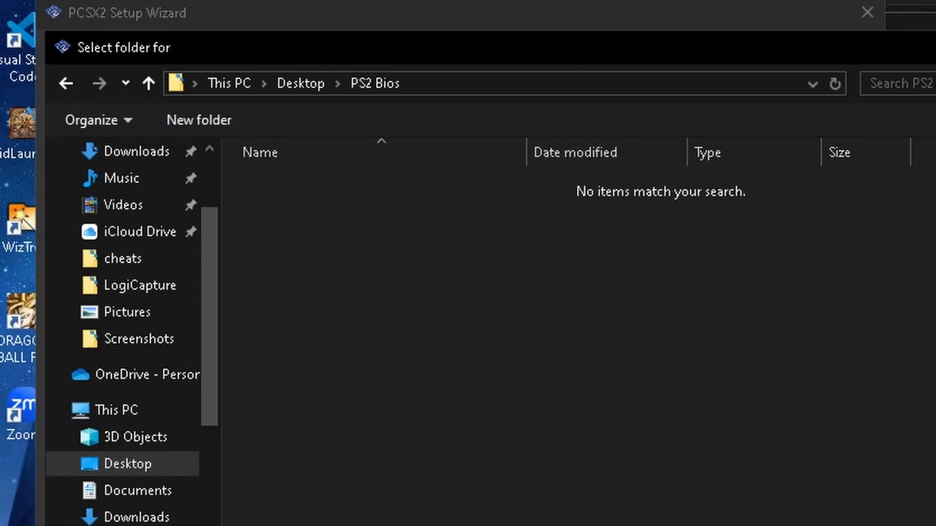
left_click(907, 525)
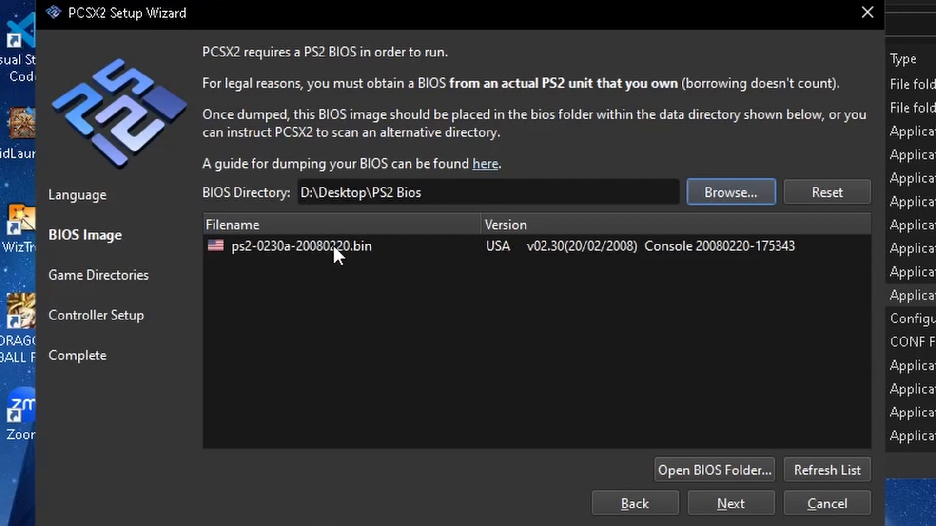
Step: Select ps2-0230a-20080220.bin as the BIOS image and continue to the Game Directories page
left_click(737, 502)
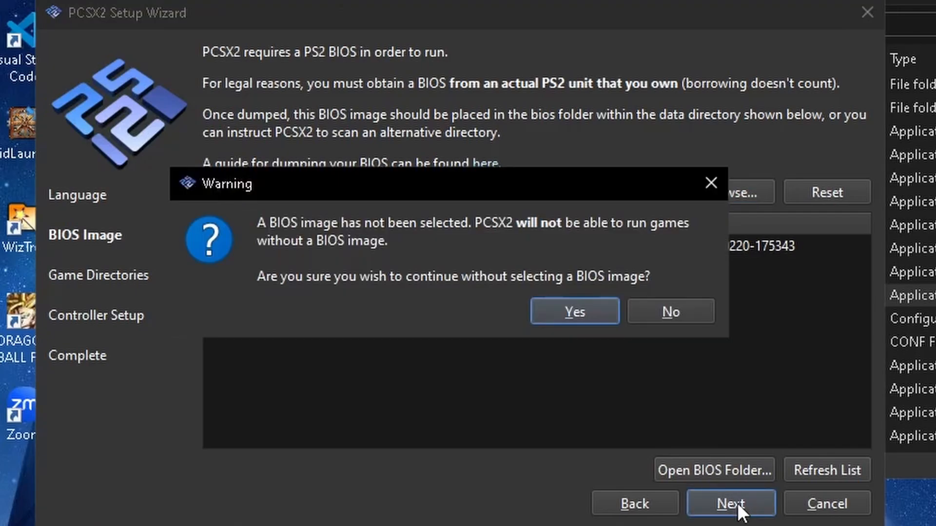
left_click(643, 311)
left_click(501, 248)
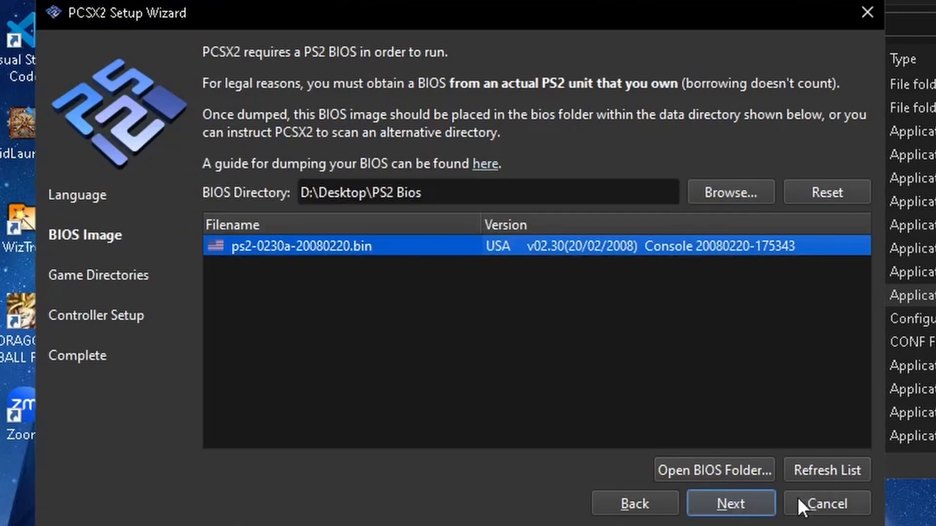
left_click(739, 505)
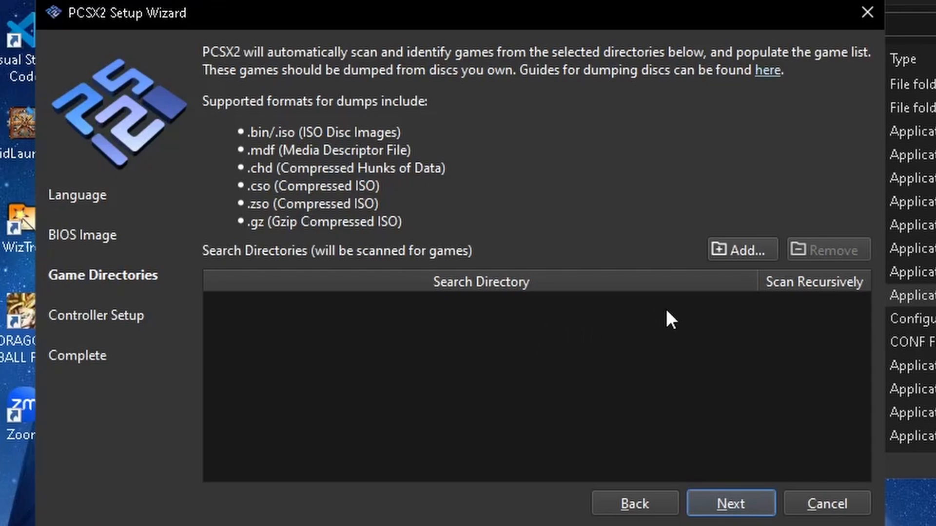
Step: Add Downloads\Compressed\PS2 ROMS as a game search directory with recursive scanning, and continue to Controller Setup
left_click(737, 250)
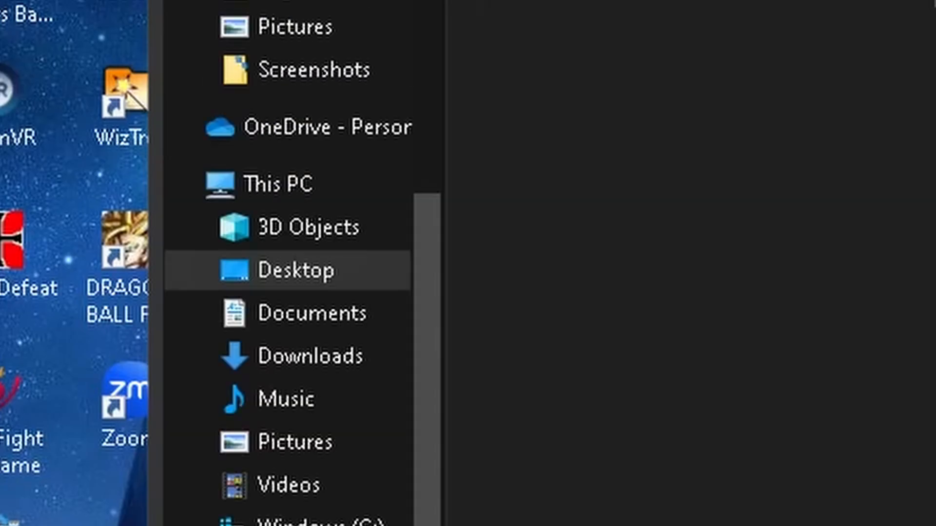
scroll(218, 410, "down", 1)
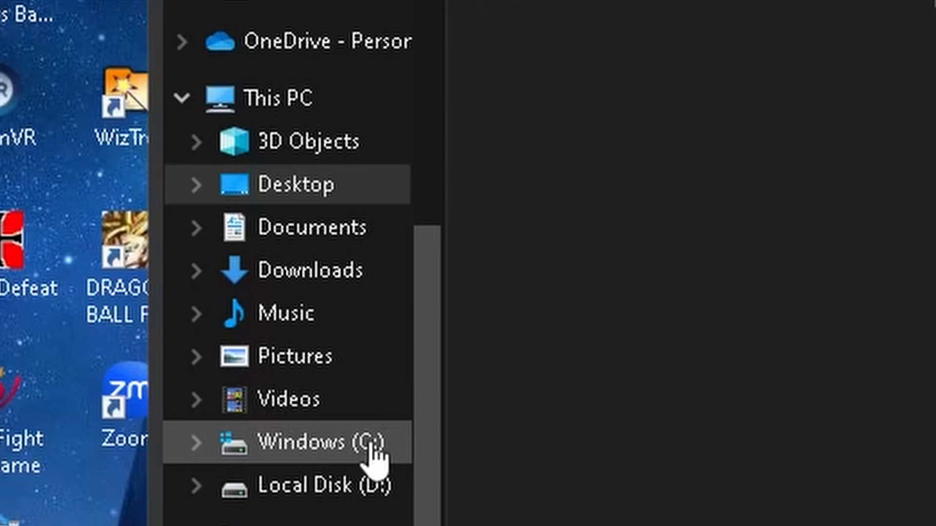
scroll(373, 458, "up", 1)
left_click(334, 321)
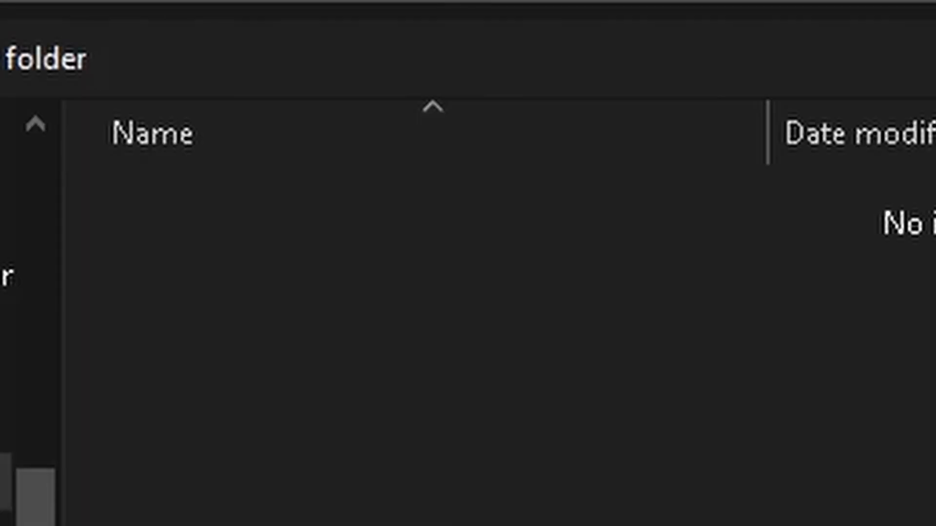
double_click(261, 301)
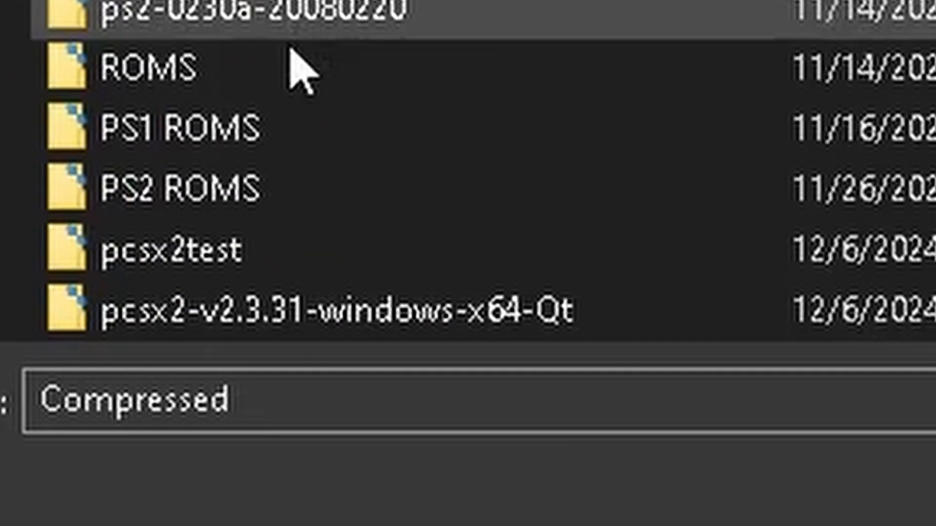
double_click(295, 190)
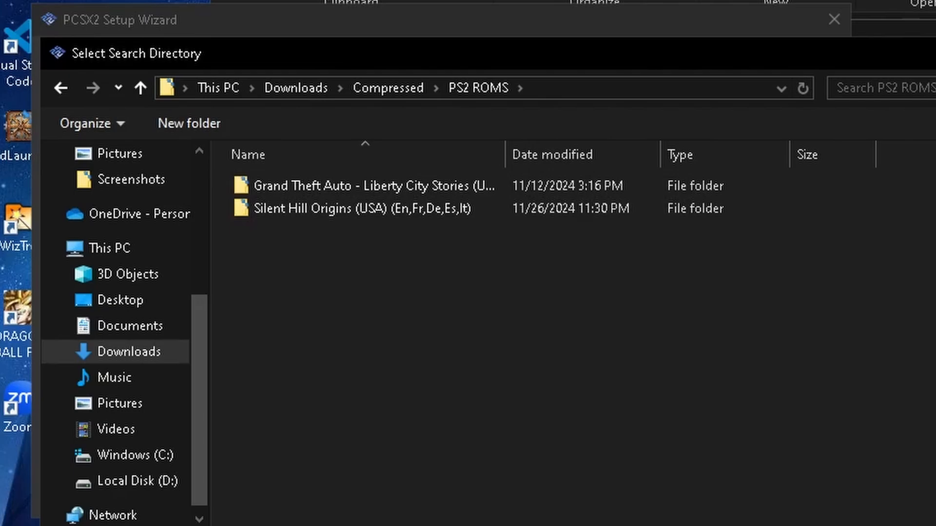
left_click(762, 508)
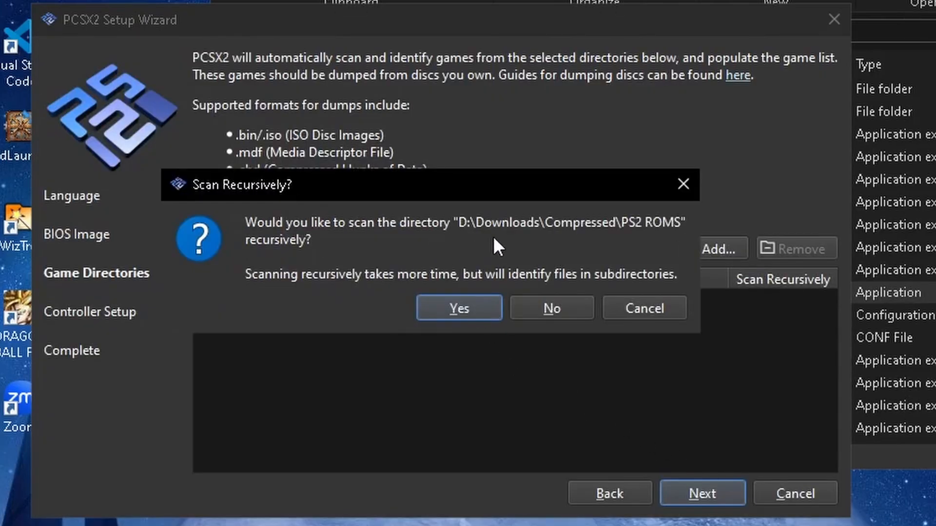
left_click(473, 306)
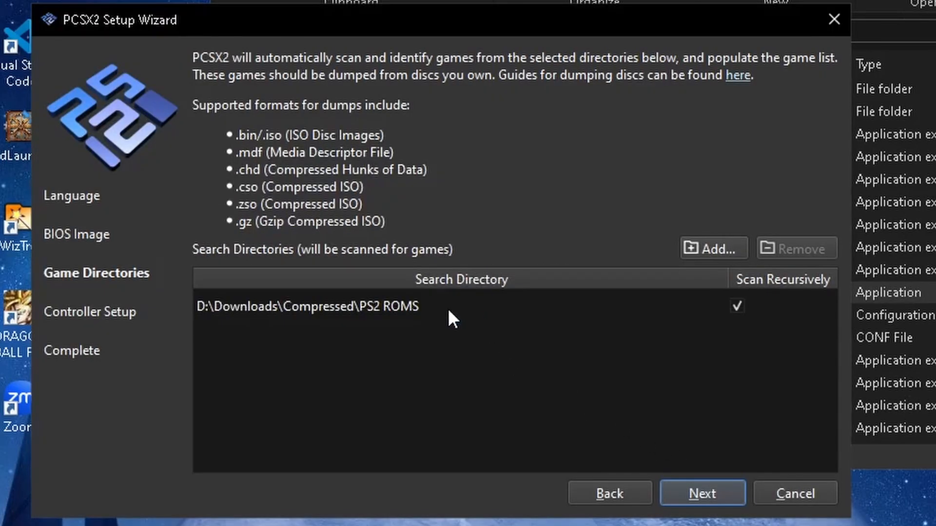
left_click(706, 489)
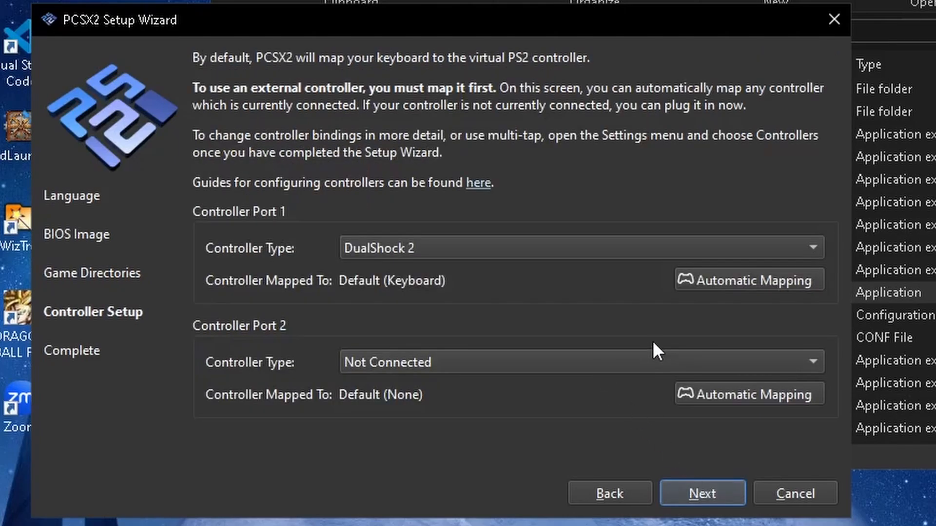
Step: Choose DualShock 2 as the type for Controller Port 1 and Not Connected for Controller Port 2
left_click(715, 285)
left_click(707, 277)
left_click(706, 277)
left_click(689, 280)
left_click(596, 248)
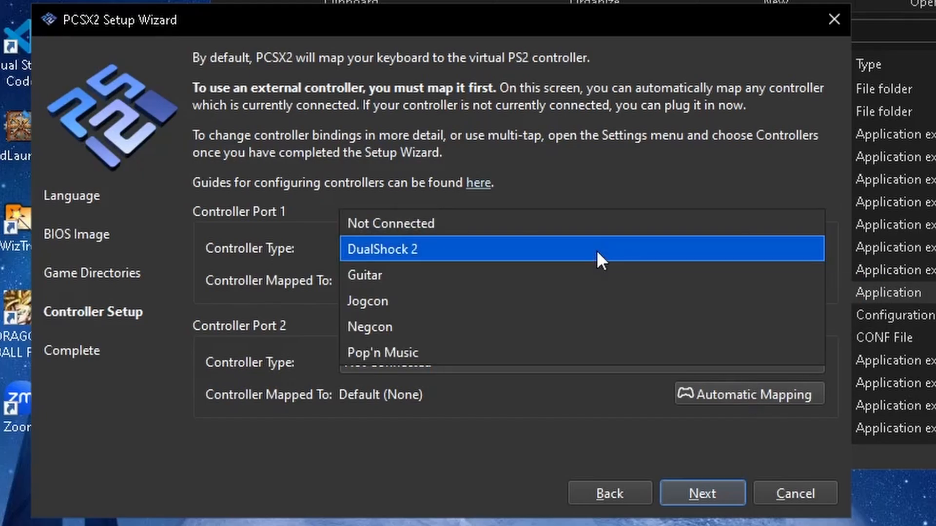
left_click(406, 246)
left_click(449, 362)
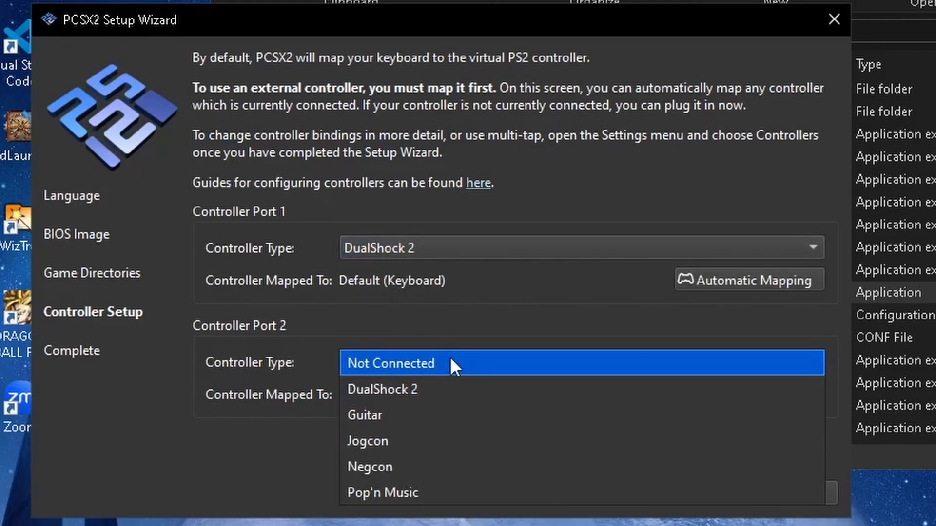
left_click(445, 360)
left_click(446, 360)
left_click(446, 363)
Step: Check which devices are offered for automatic mapping on Controller Ports 1 and 2
left_click(688, 390)
left_click(670, 387)
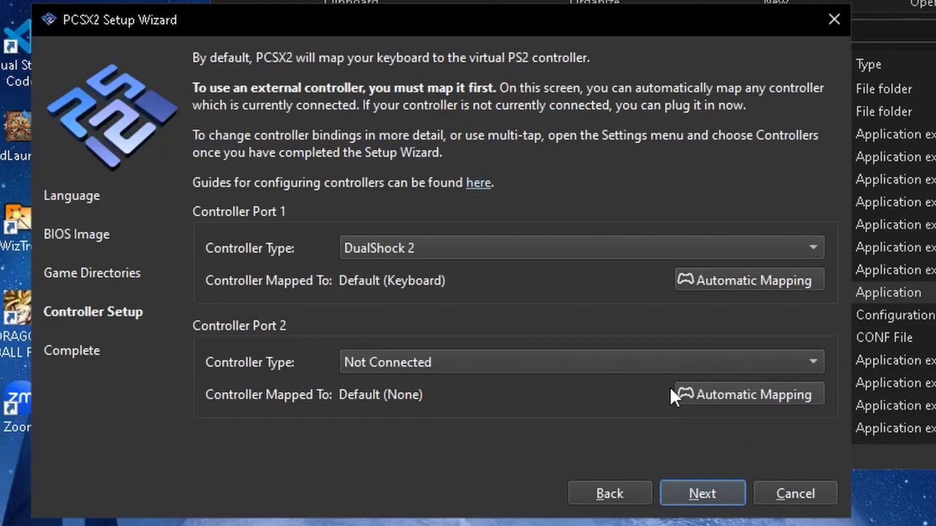
left_click(694, 387)
left_click(677, 387)
left_click(692, 286)
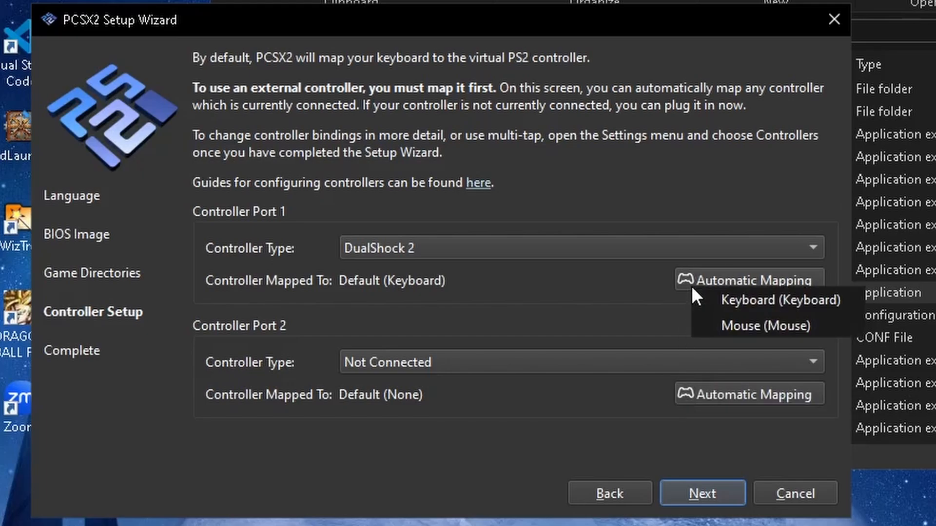
left_click(682, 279)
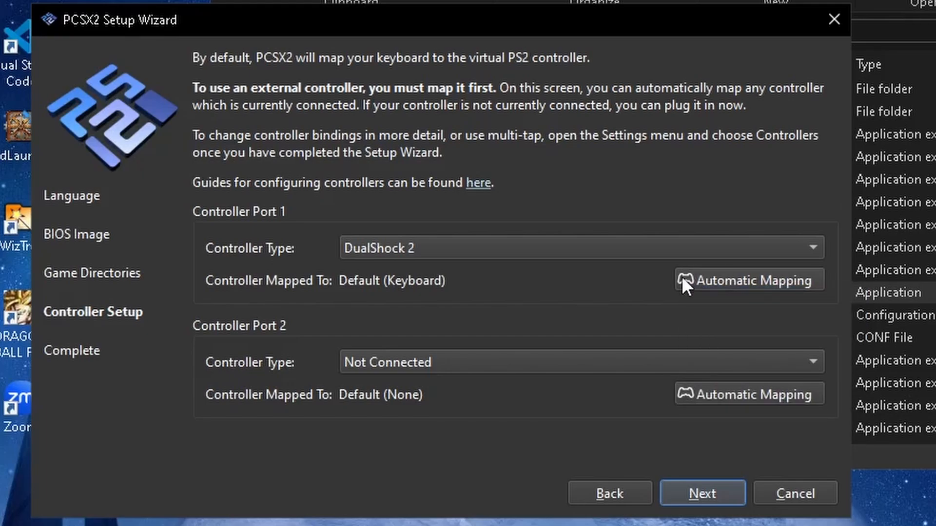
left_click(720, 394)
left_click(676, 409)
Step: Accept the controller setup with its default mappings and finish the setup wizard
left_click(699, 491)
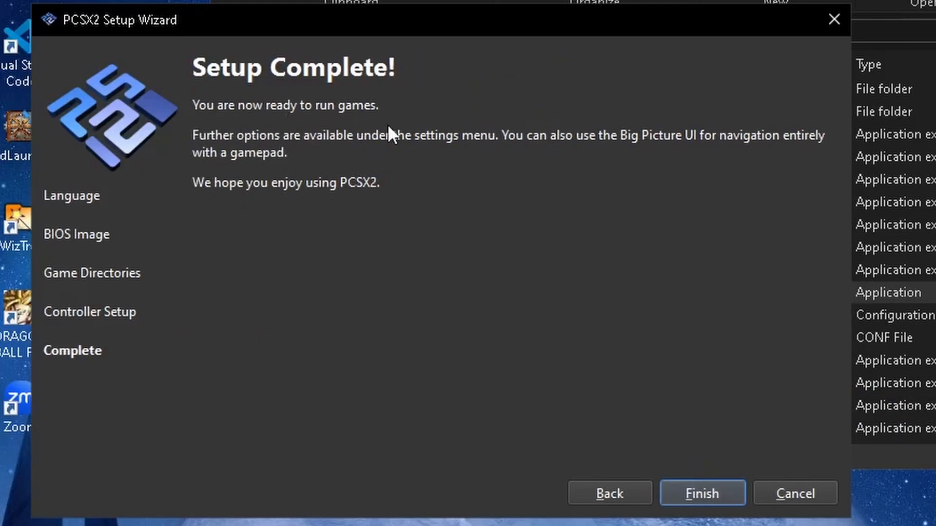
left_click(715, 495)
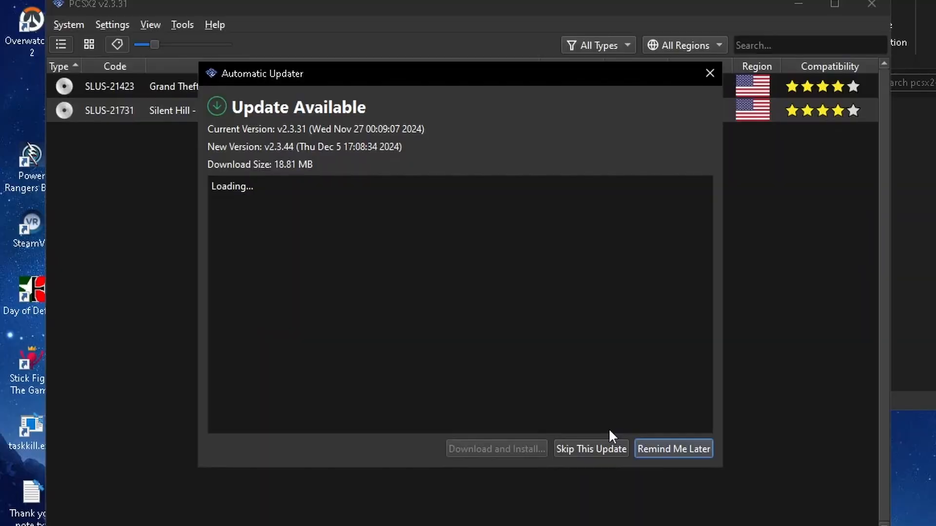
Step: Read through the change list of the v2.3.44 update and skip that update
scroll(606, 422, "down", 2)
scroll(606, 420, "up", 2)
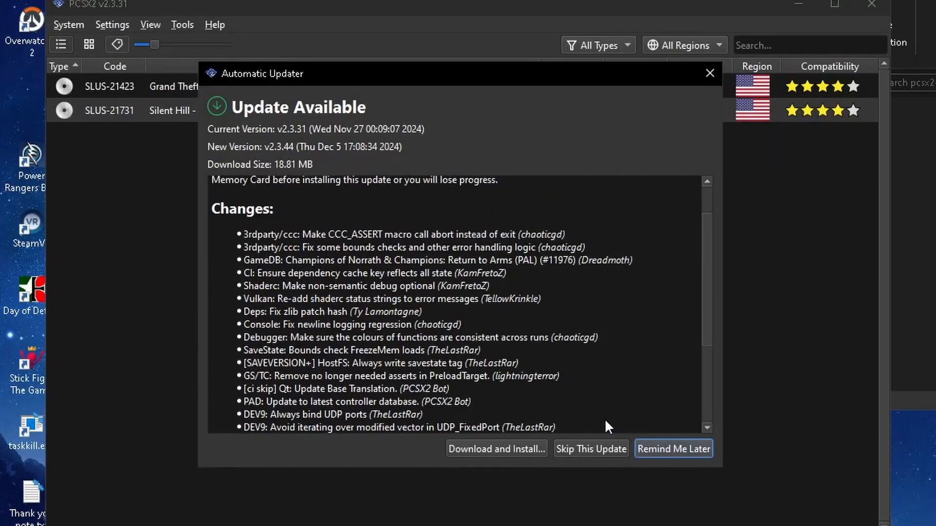
scroll(606, 421, "down", 5)
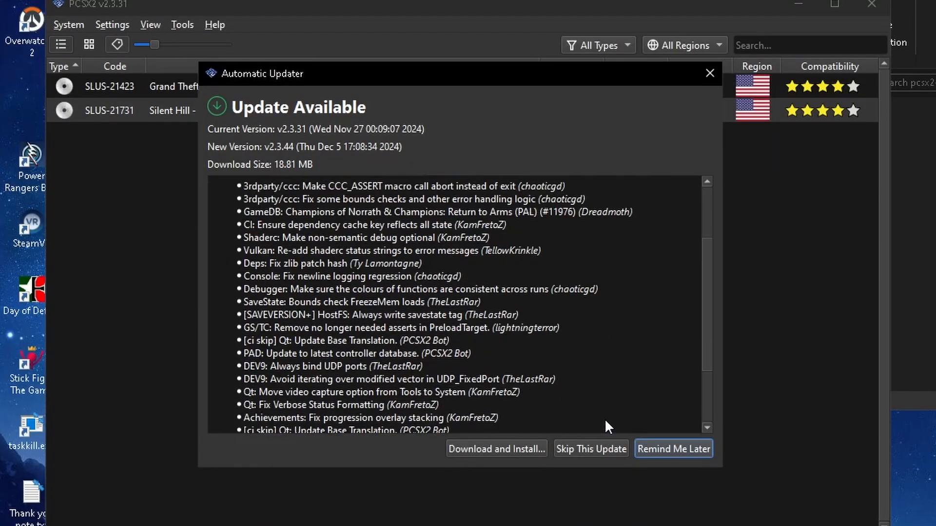
scroll(605, 421, "up", 5)
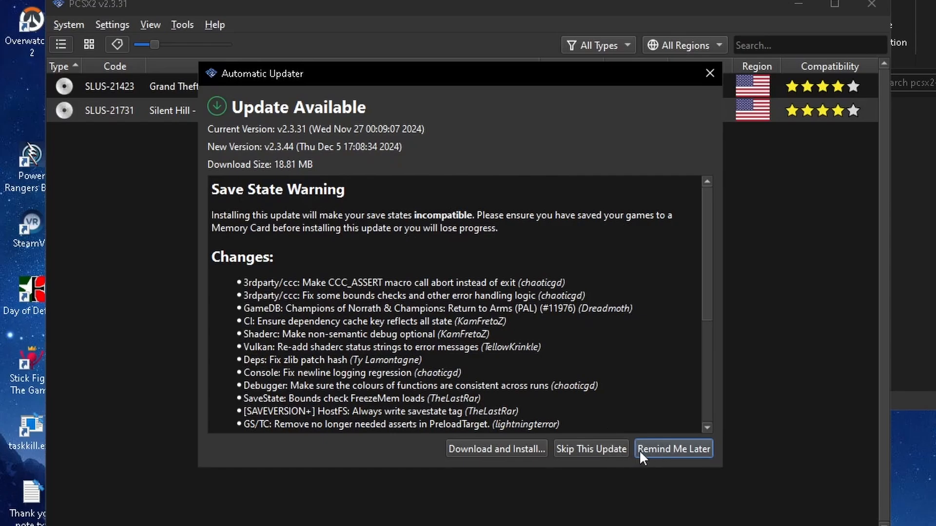
left_click(602, 448)
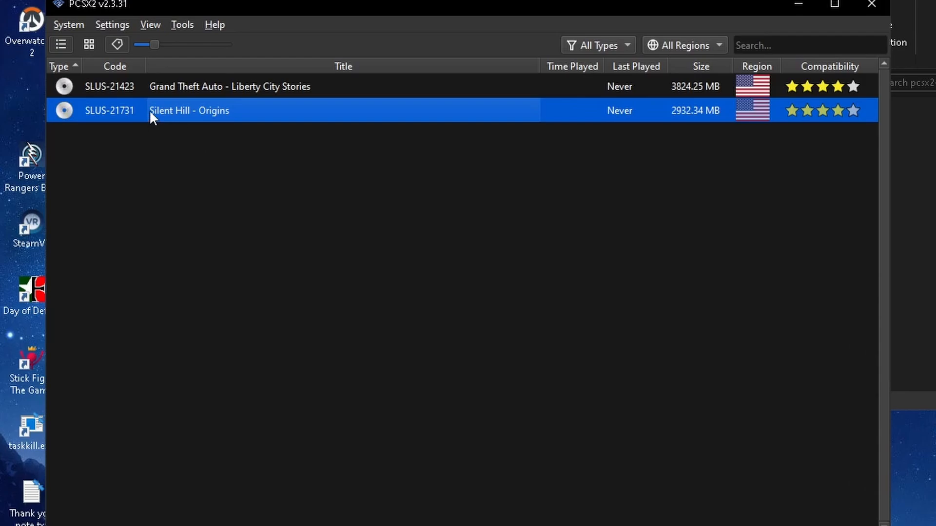
Step: Open the Graphics settings, glance at the Rendering options and return to the Display options
left_click(68, 25)
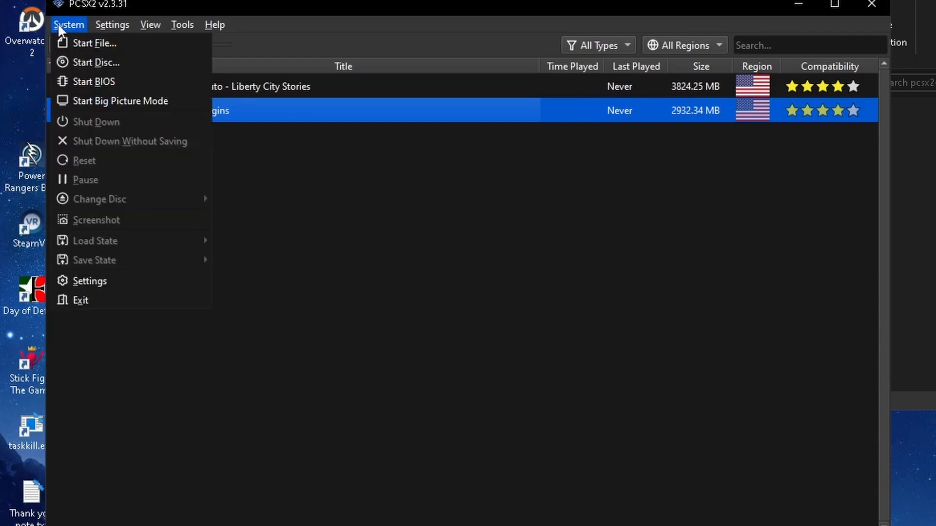
left_click(60, 23)
left_click(106, 25)
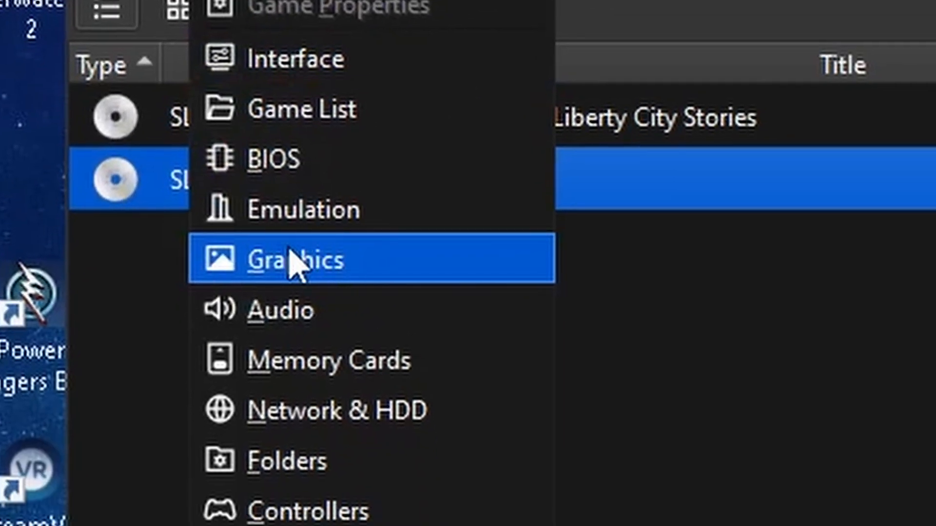
left_click(299, 353)
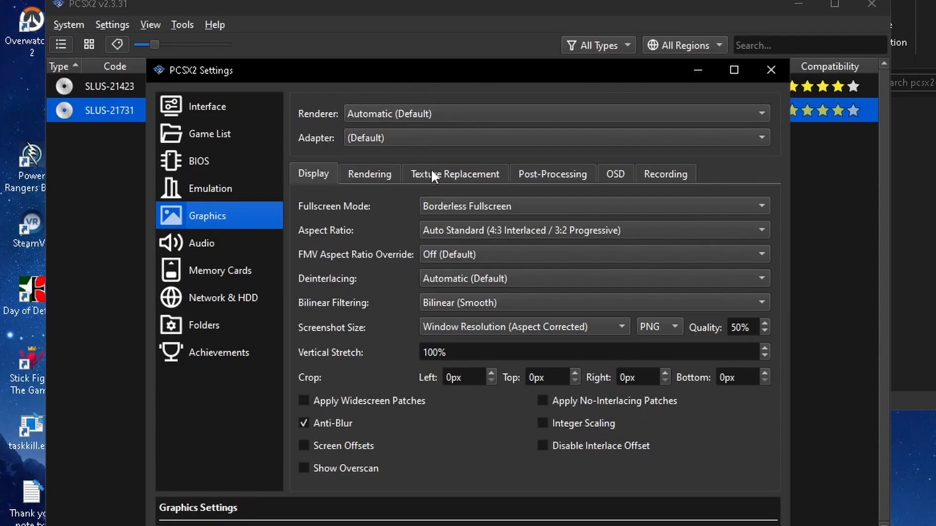
left_click(415, 175)
left_click(365, 176)
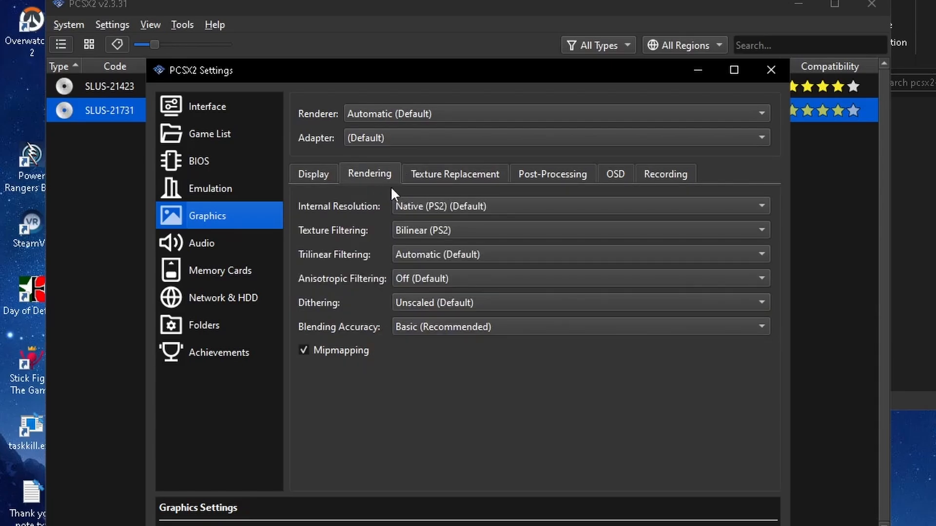
left_click(322, 170)
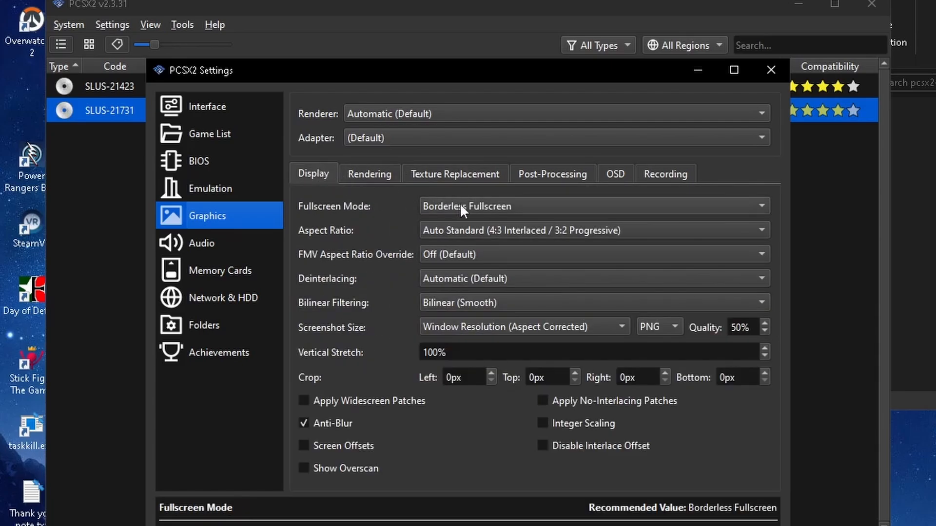
Step: Examine the choices offered for Fullscreen Mode, Aspect Ratio and Deinterlacing in the Display settings
left_click(486, 215)
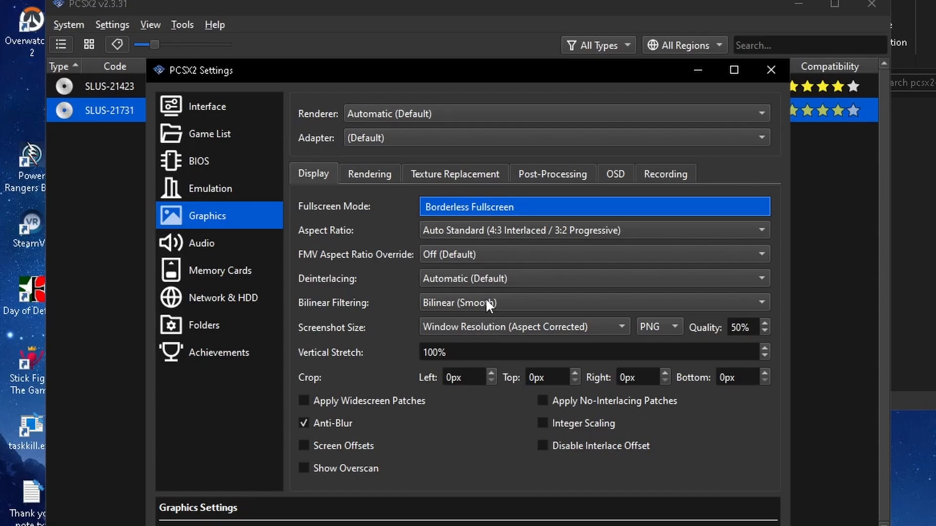
left_click(503, 209)
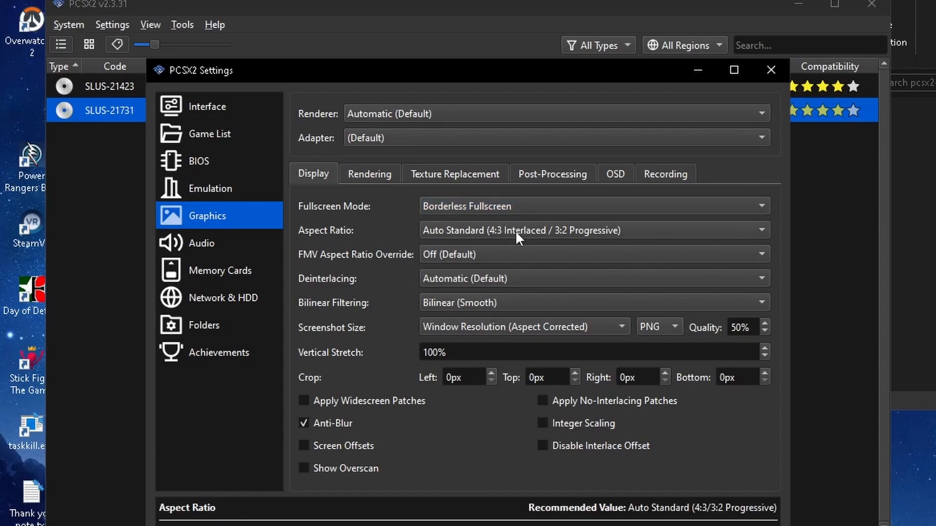
left_click(515, 230)
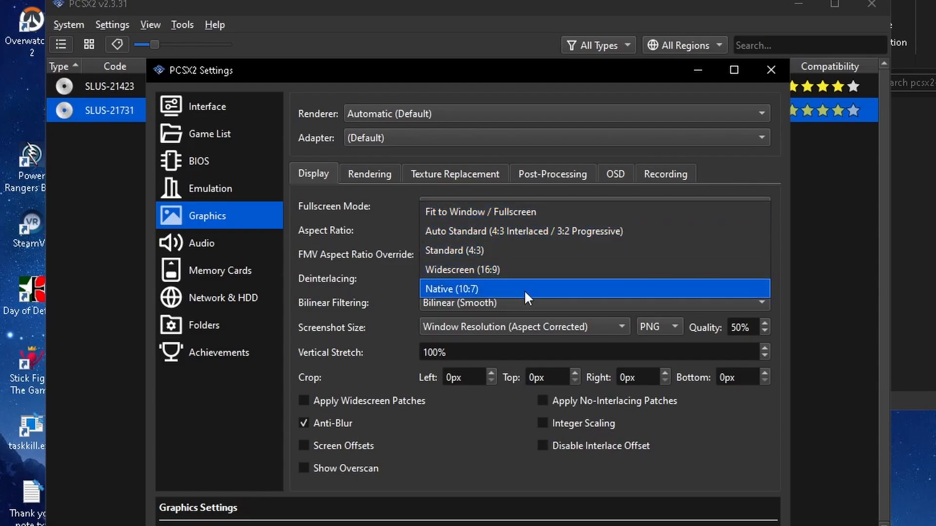
left_click(517, 191)
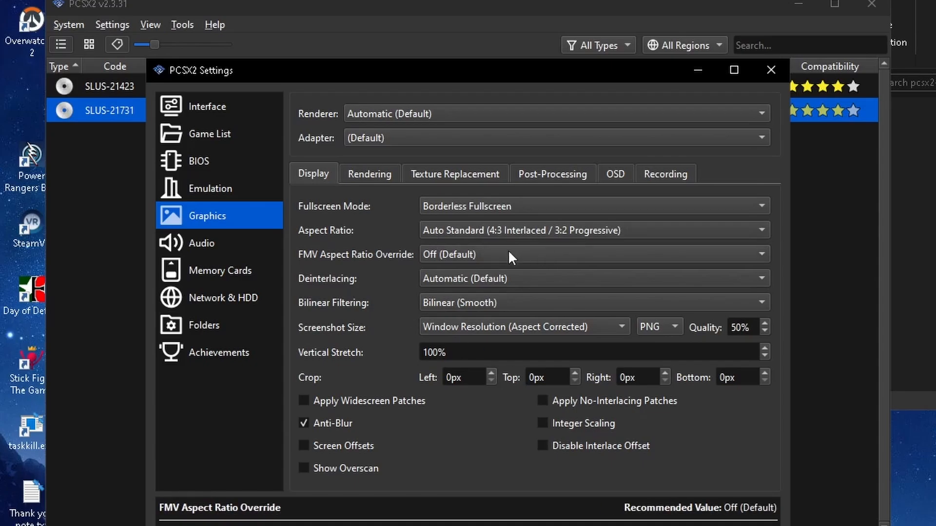
left_click(504, 279)
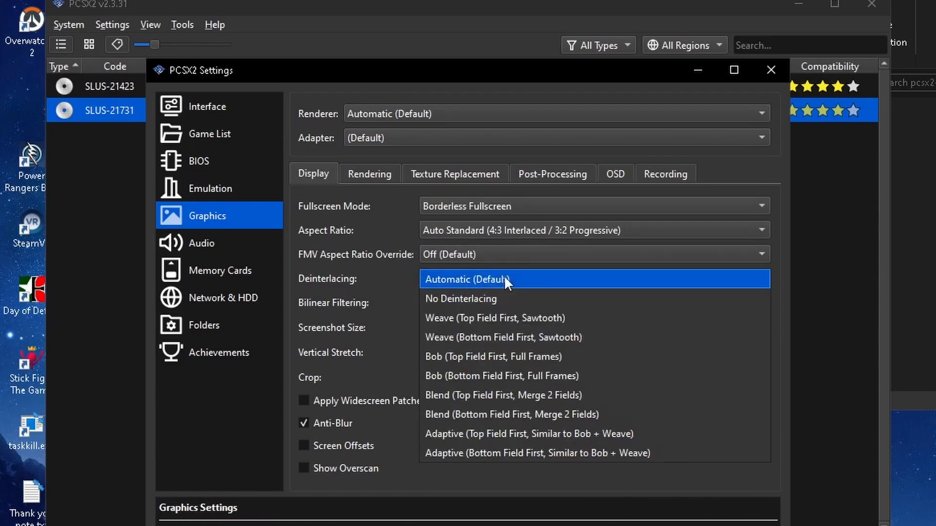
left_click(505, 280)
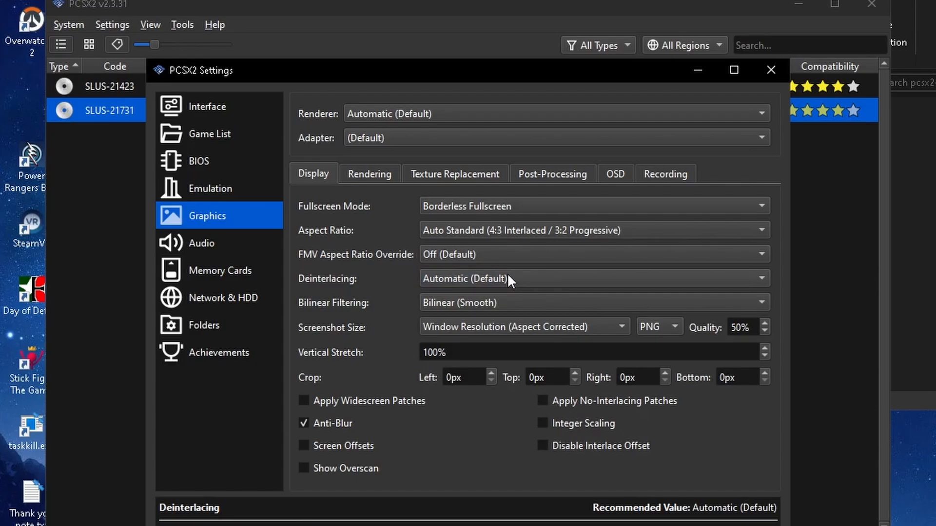
Step: Switch the aspect ratio to Fit to Window / Fullscreen and back to Auto Standard (4:3 Interlaced / 3:2 Progressive)
left_click(461, 231)
left_click(461, 232)
left_click(461, 230)
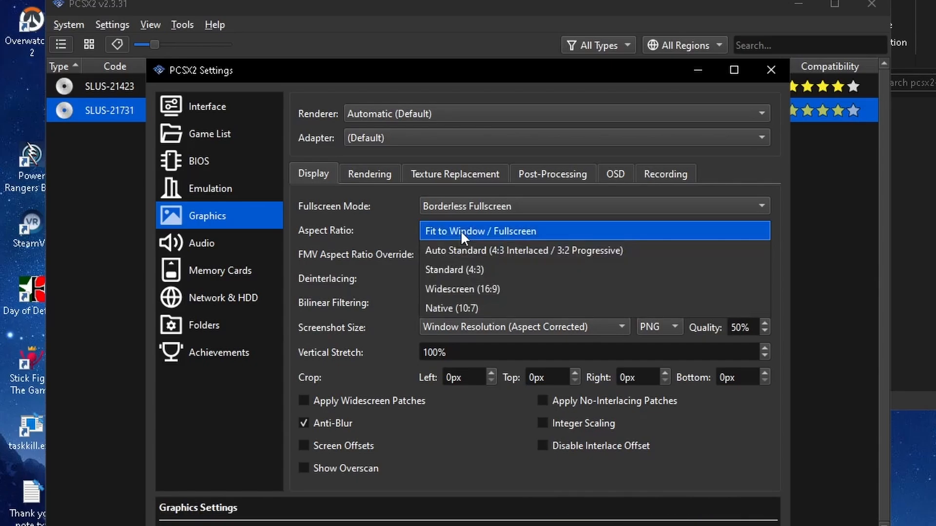
left_click(484, 204)
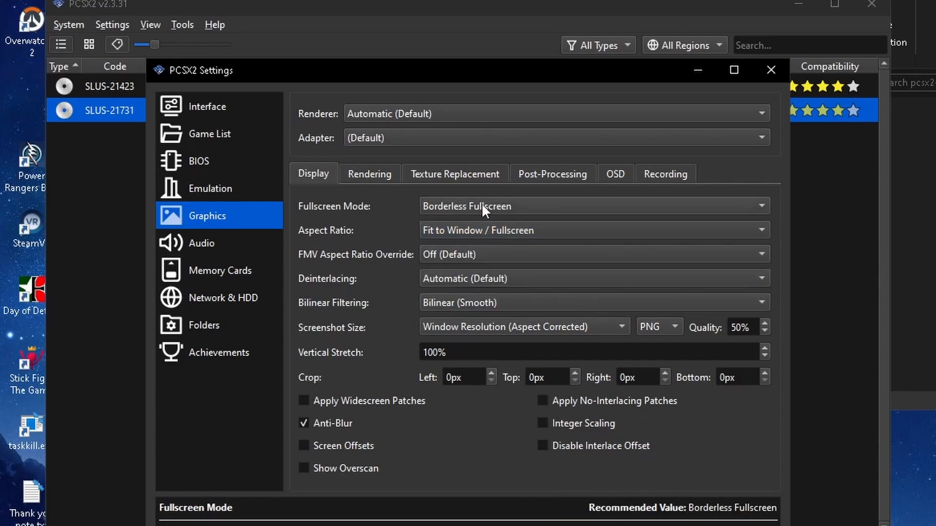
left_click(470, 230)
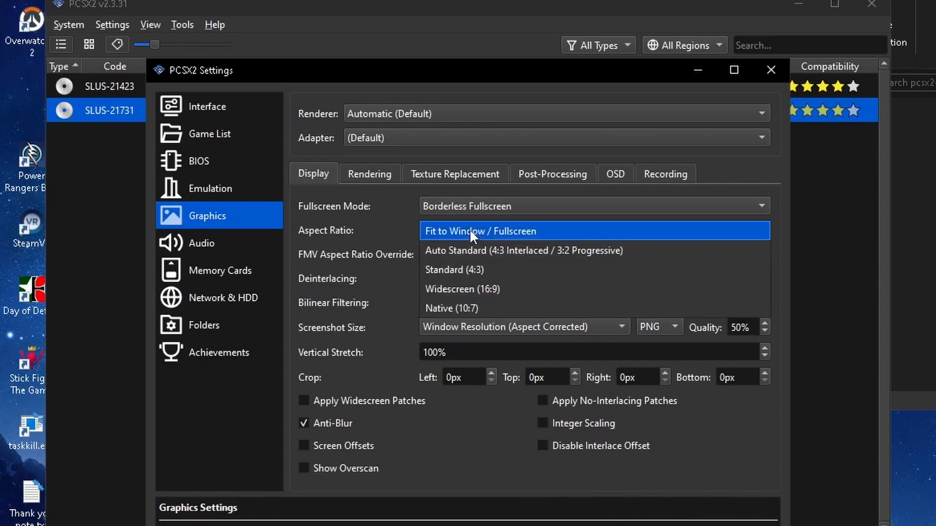
left_click(458, 250)
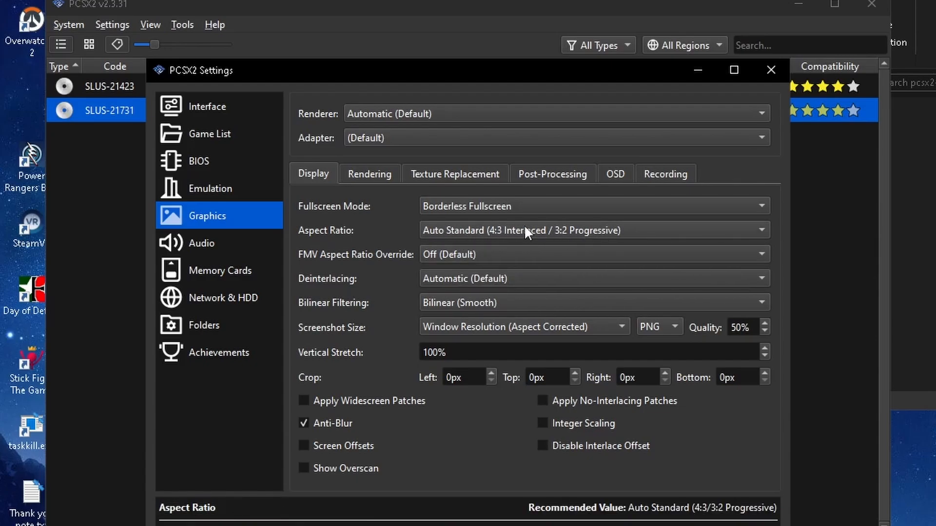
Step: Keep FMV Aspect Ratio Override at Off (Default) and enable Apply Widescreen Patches with the aspect ratio left at Auto Standard
left_click(496, 254)
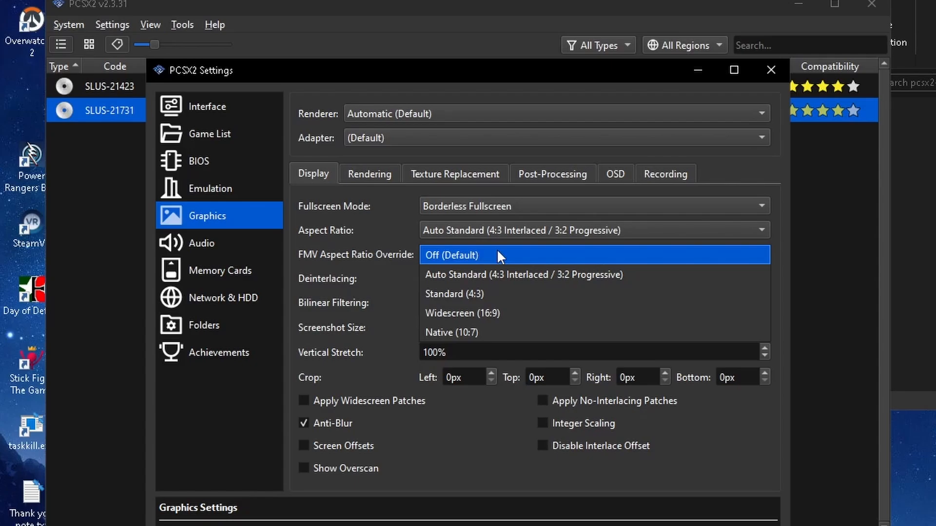
left_click(497, 254)
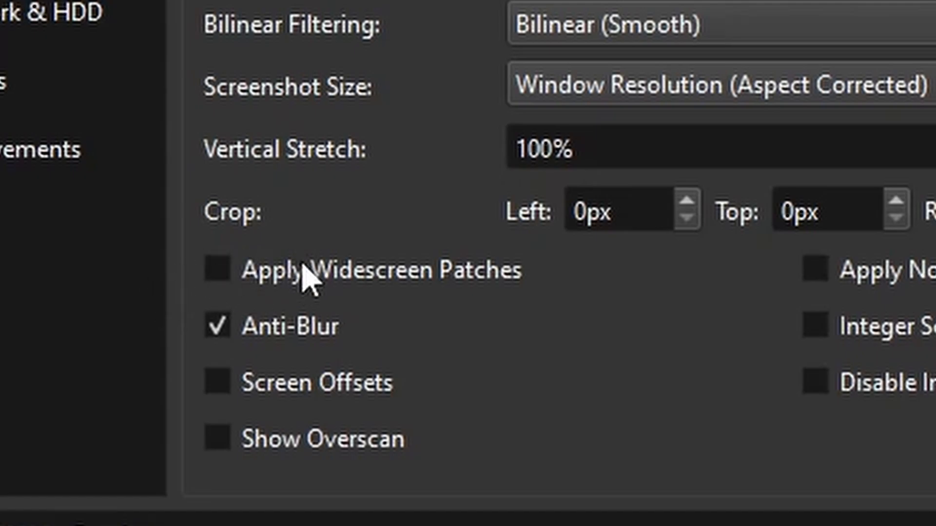
left_click(238, 271)
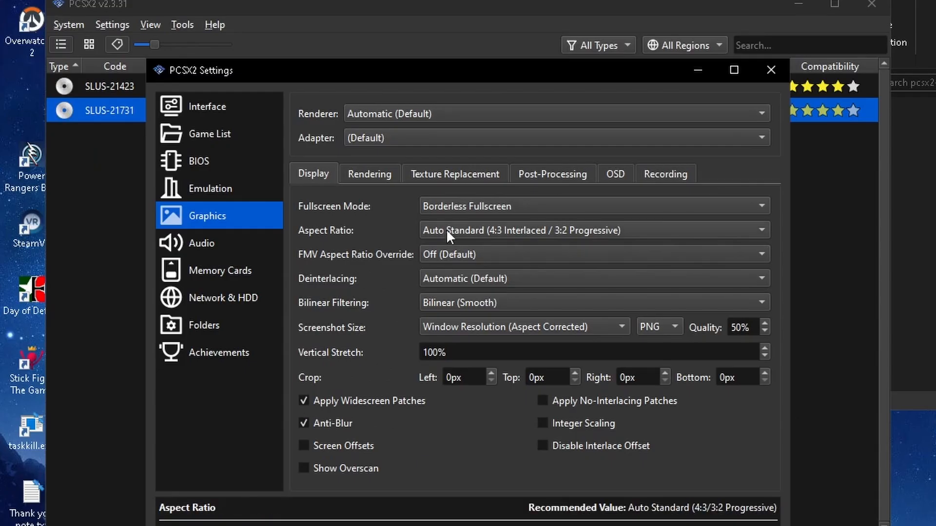
left_click(446, 231)
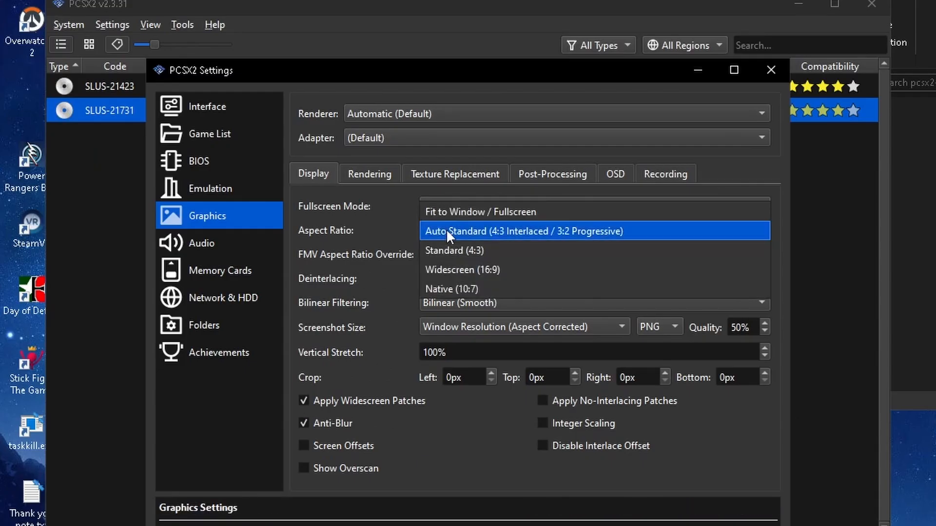
left_click(446, 231)
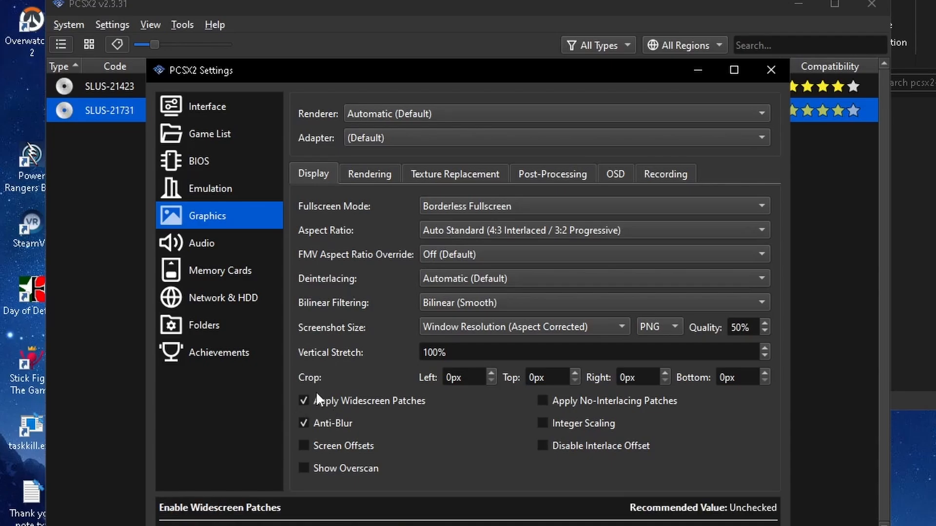
Step: Examine the Blending Accuracy choices in the Rendering settings, leaving Basic (Recommended) selected
left_click(389, 175)
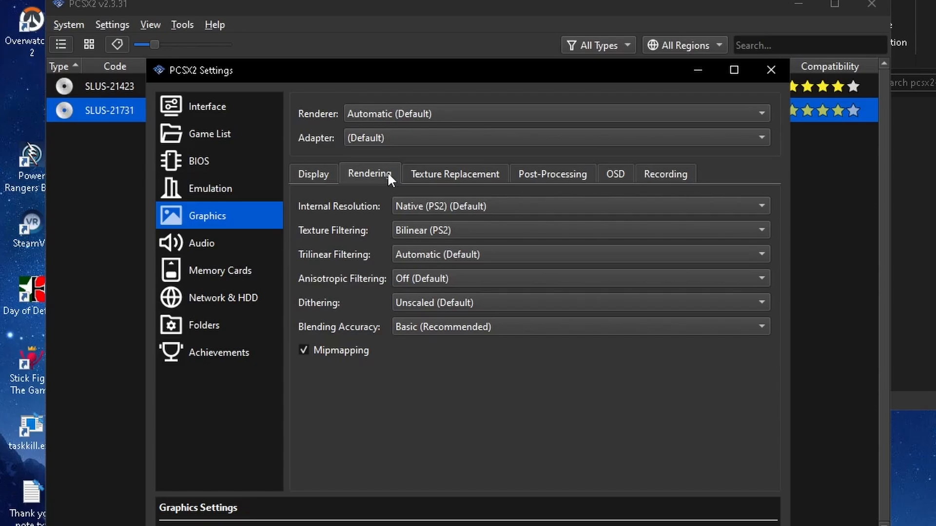
left_click(471, 325)
left_click(472, 325)
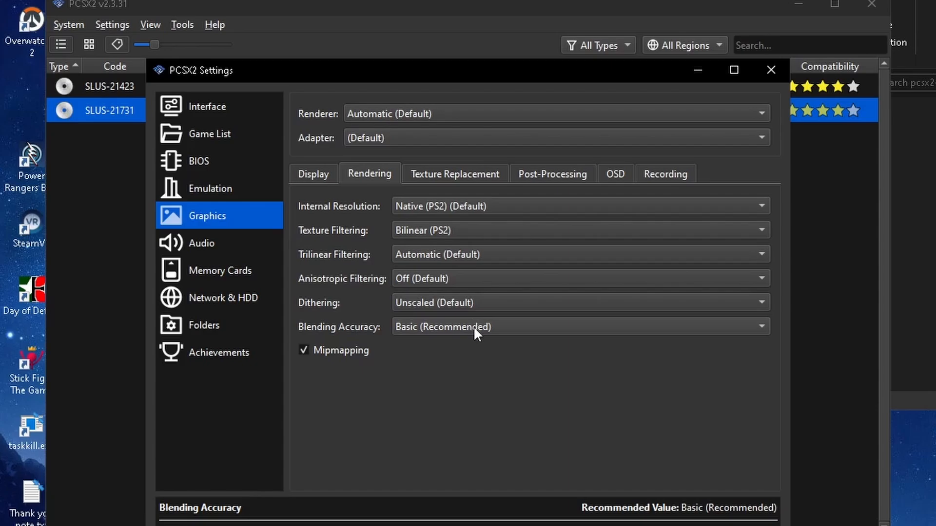
left_click(473, 326)
left_click(473, 326)
left_click(470, 327)
left_click(460, 330)
left_click(458, 330)
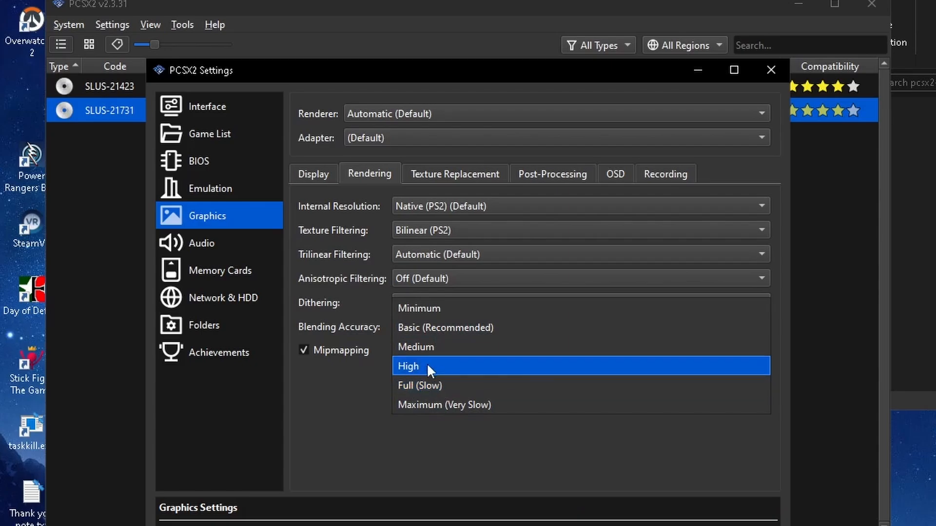
left_click(438, 293)
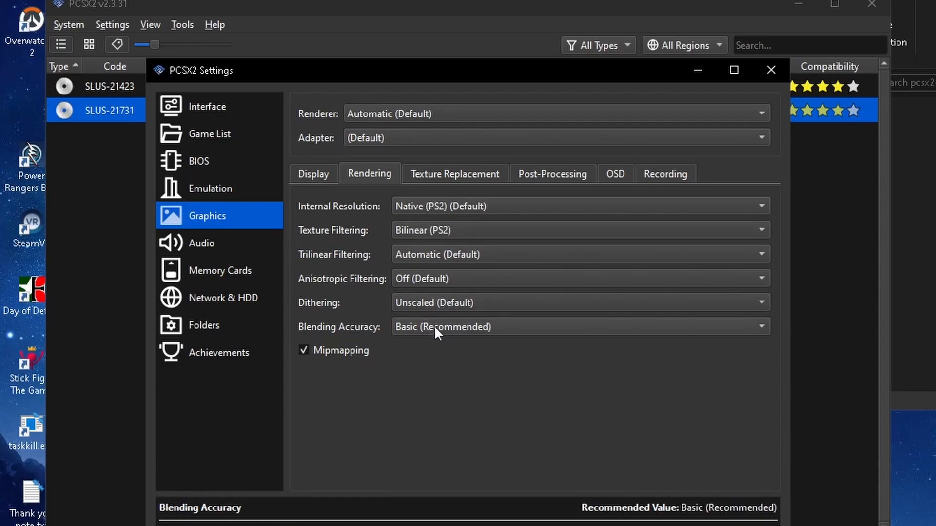
Step: Review the internal resolution choices and set the resolution to 3x Native (~1080px/FHD)
left_click(444, 213)
left_click(370, 206)
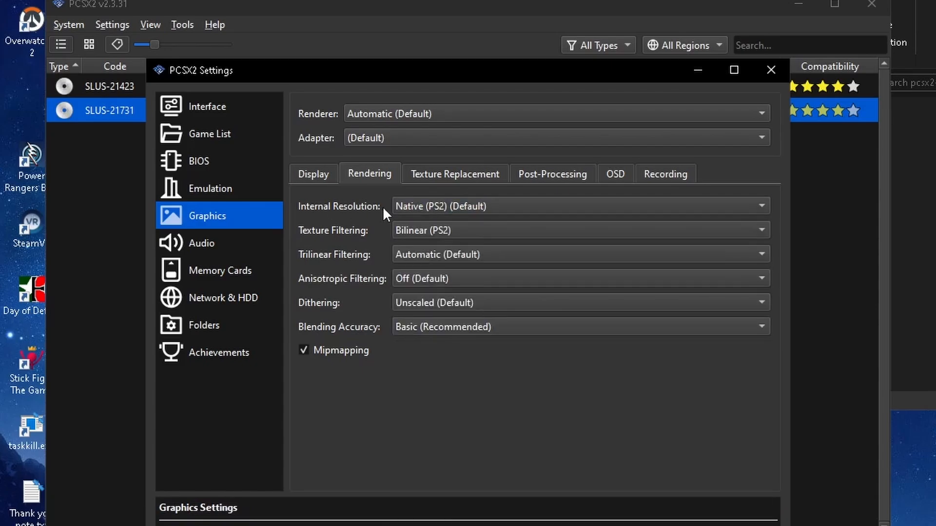
left_click(411, 206)
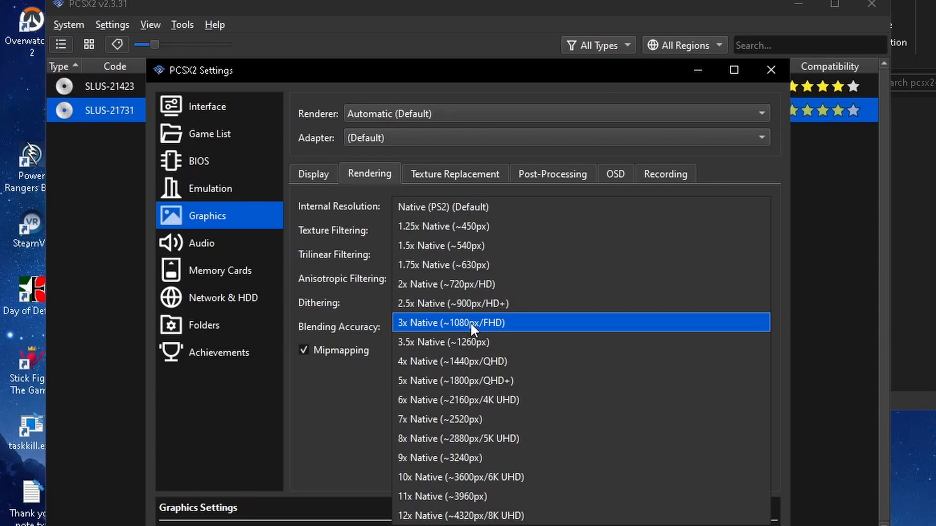
left_click(472, 209)
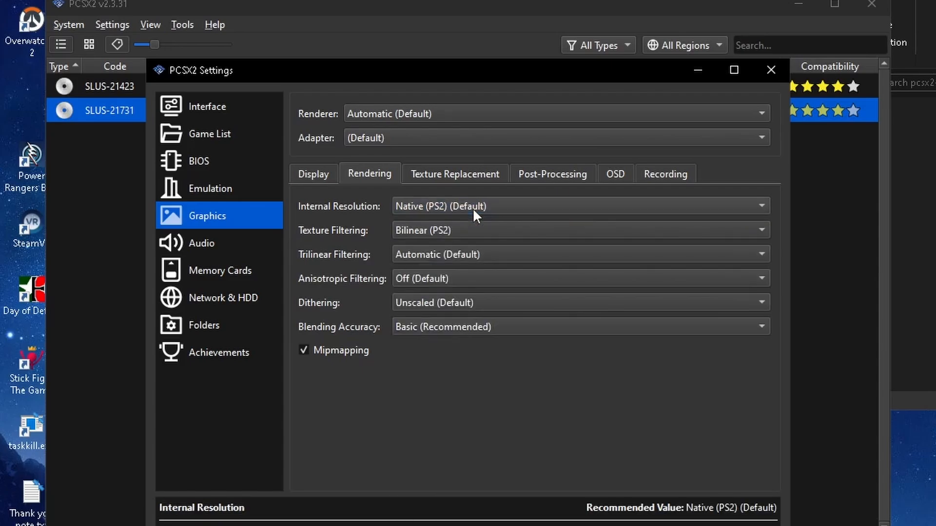
left_click(445, 207)
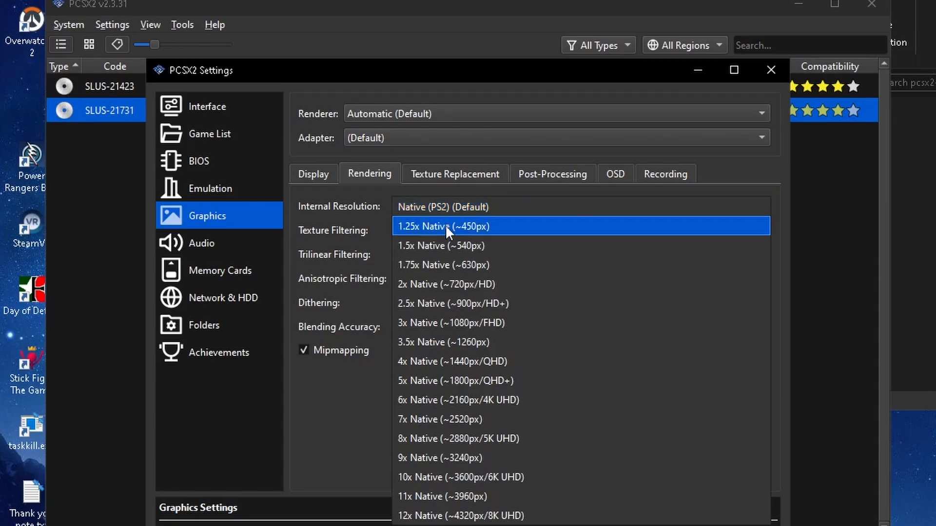
left_click(450, 325)
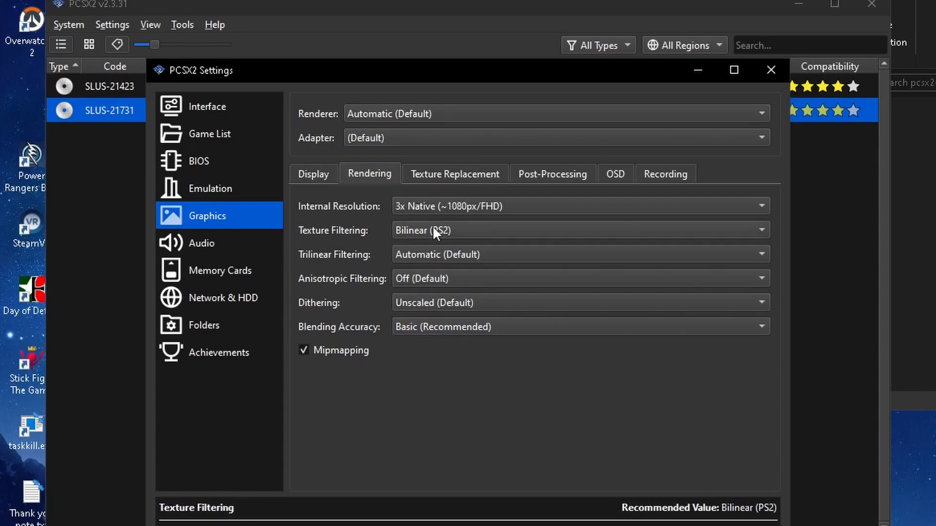
Step: Review the texture and trilinear filtering choices, keeping Texture Filtering at Bilinear (PS2) and Trilinear Filtering at Automatic (Default)
left_click(460, 231)
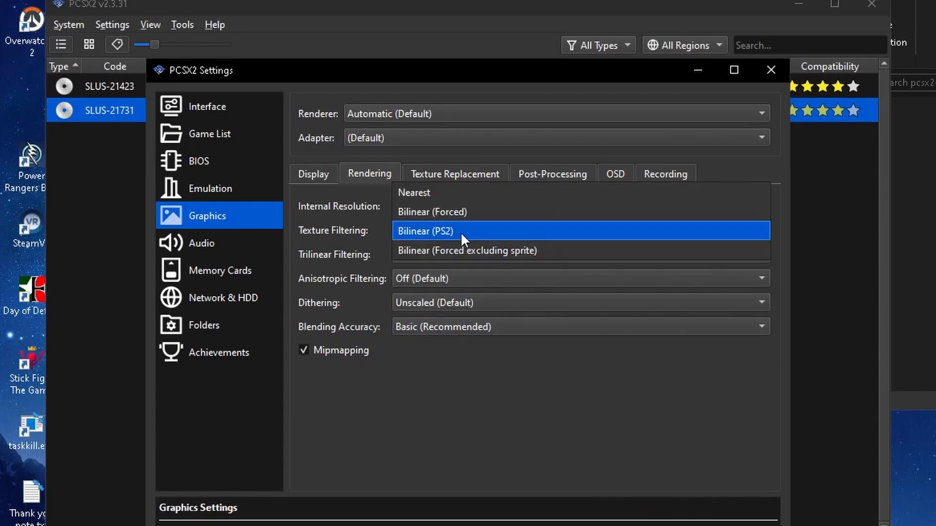
left_click(461, 232)
left_click(445, 253)
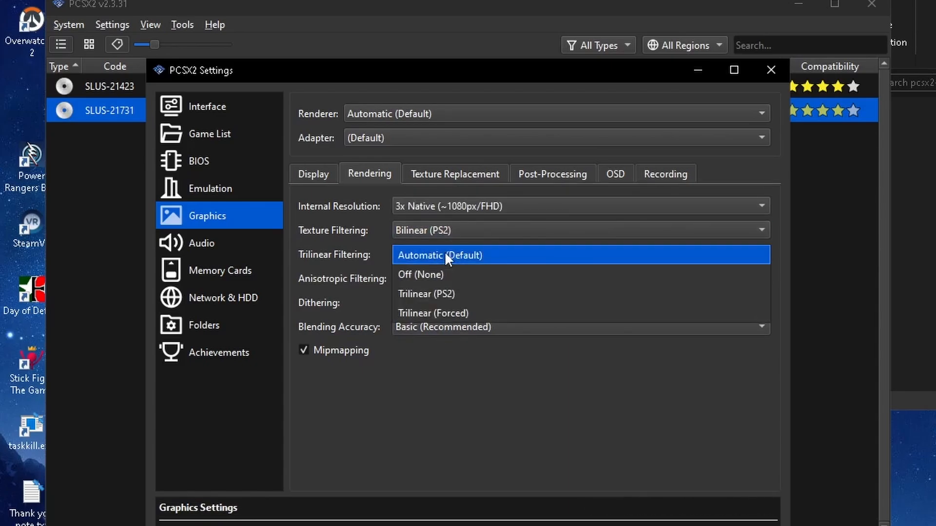
left_click(445, 252)
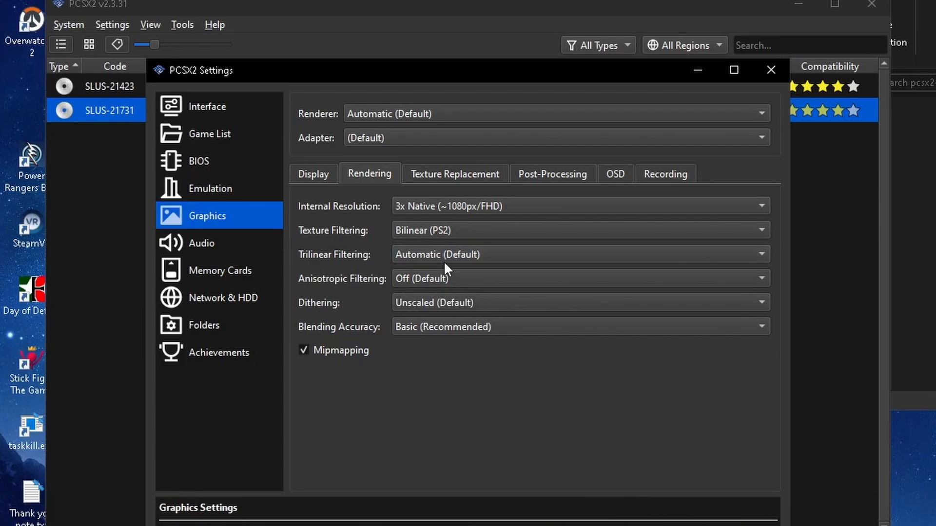
left_click(444, 261)
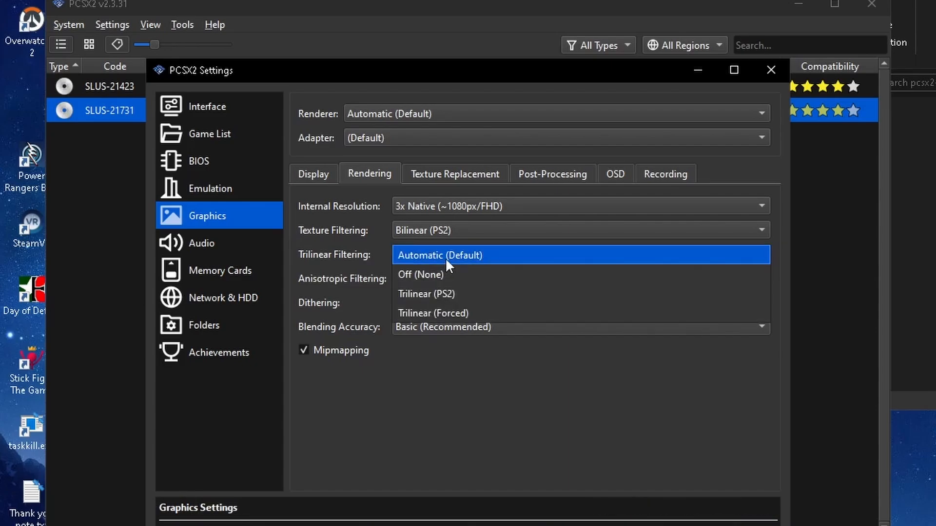
left_click(446, 258)
Step: Examine the Anisotropic Filtering levels, keeping the setting at Off (Default)
left_click(450, 278)
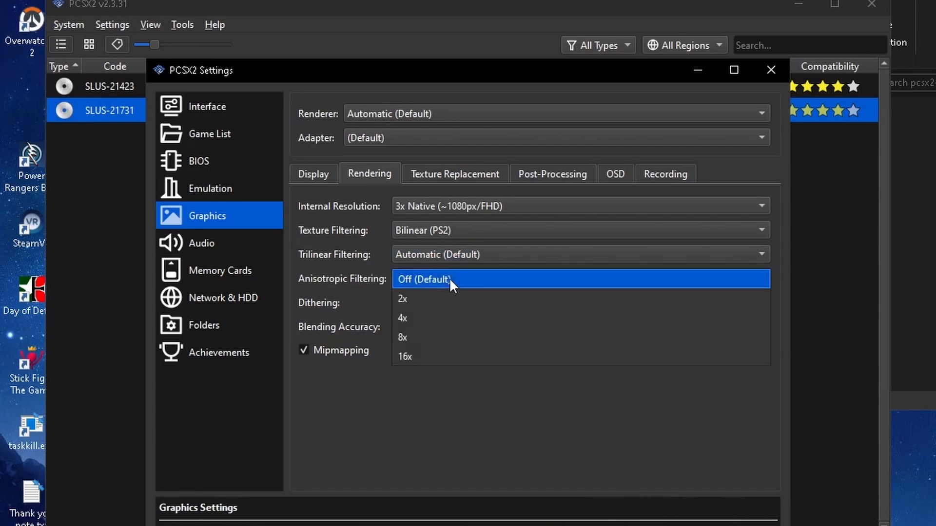
left_click(450, 279)
left_click(445, 277)
left_click(428, 282)
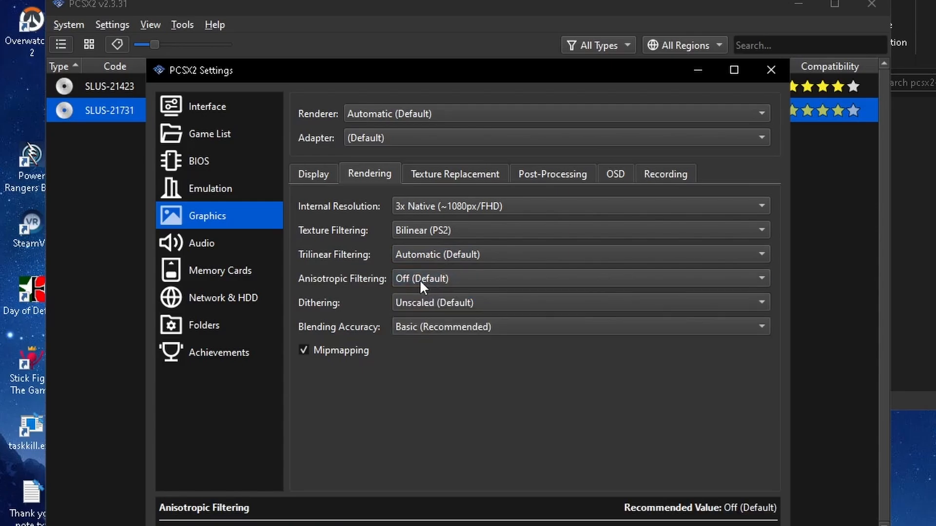
left_click(412, 280)
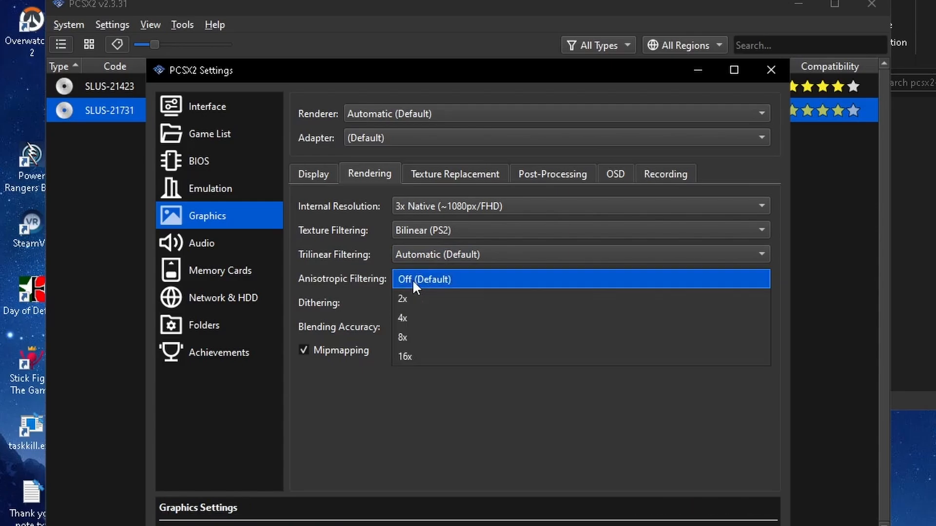
left_click(440, 281)
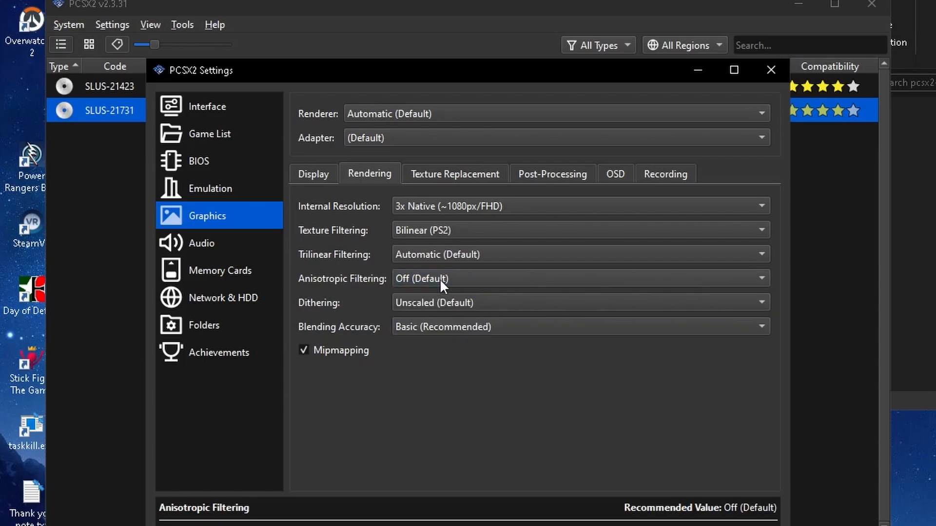
left_click(440, 276)
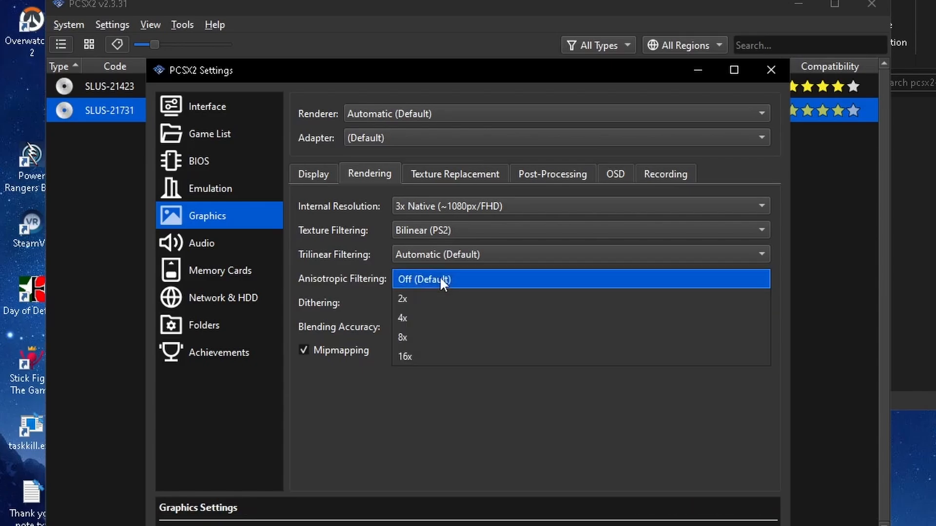
left_click(439, 276)
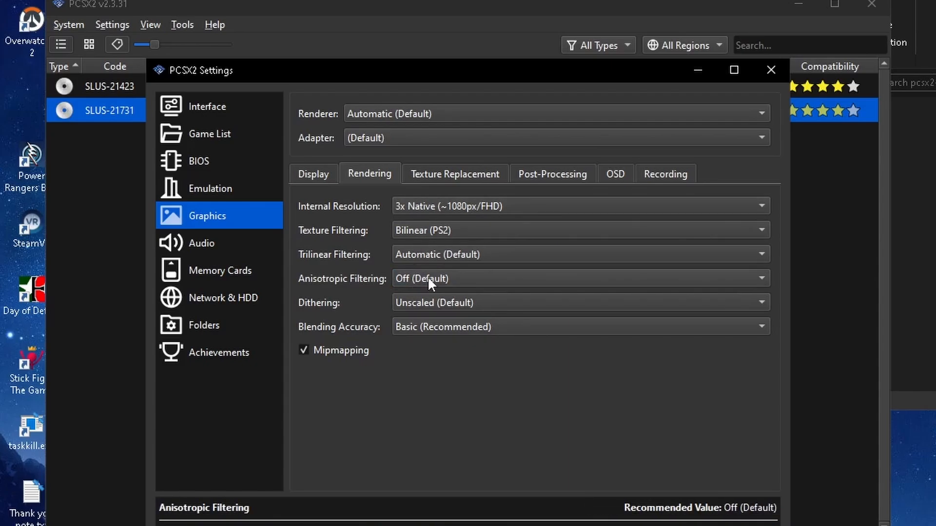
Step: Review the Texture Replacement options and the Post-Processing TV Shader choices, keeping TV Shader at None (Default)
left_click(458, 176)
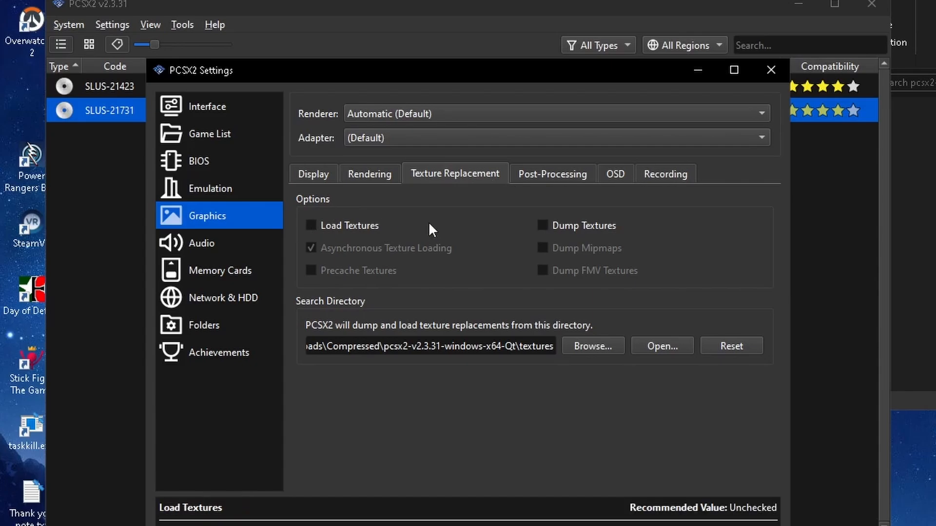
left_click(567, 177)
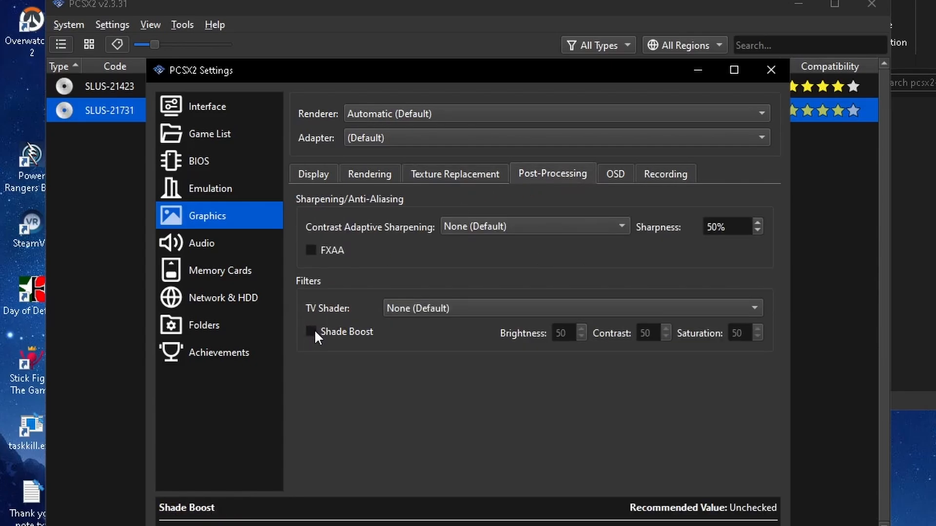
left_click(423, 306)
left_click(425, 306)
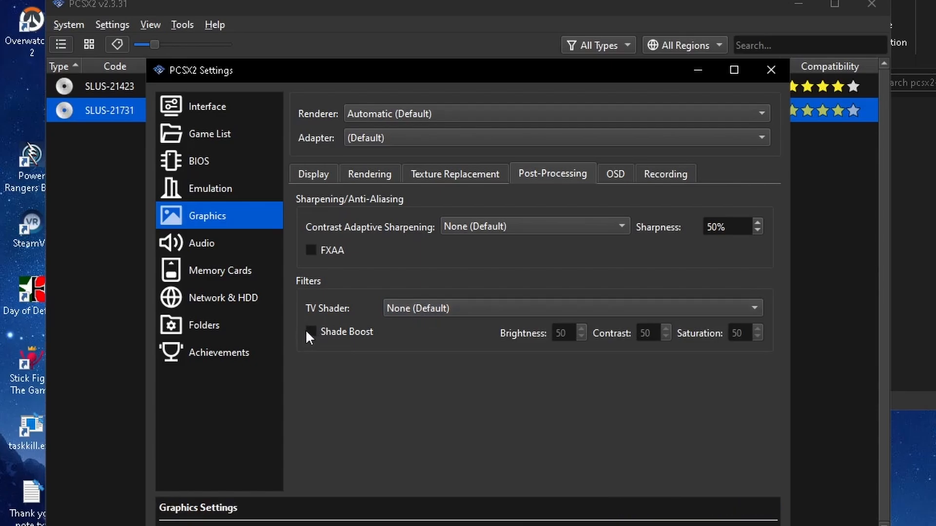
Step: Enable FXAA, check the Contrast Adaptive Sharpening choices while keeping None (Default), and disable FXAA again
left_click(311, 251)
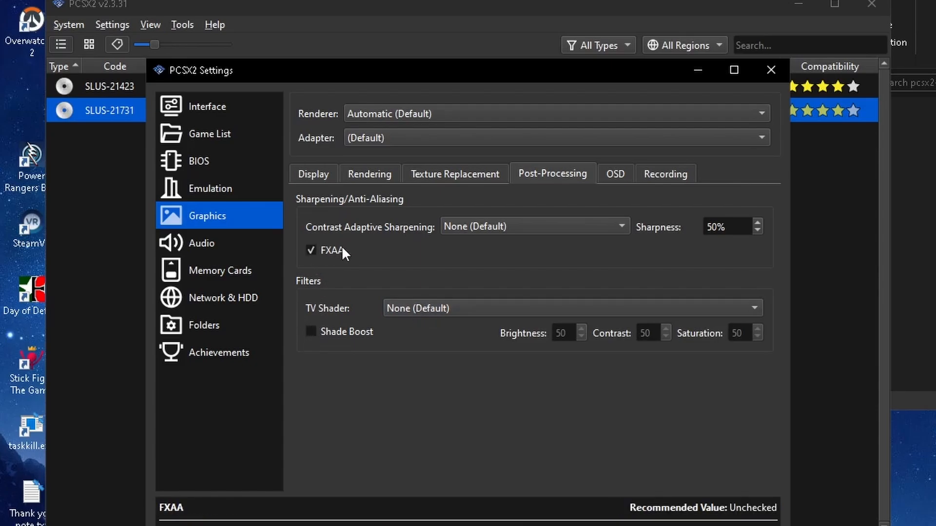
left_click(481, 228)
left_click(482, 226)
left_click(312, 249)
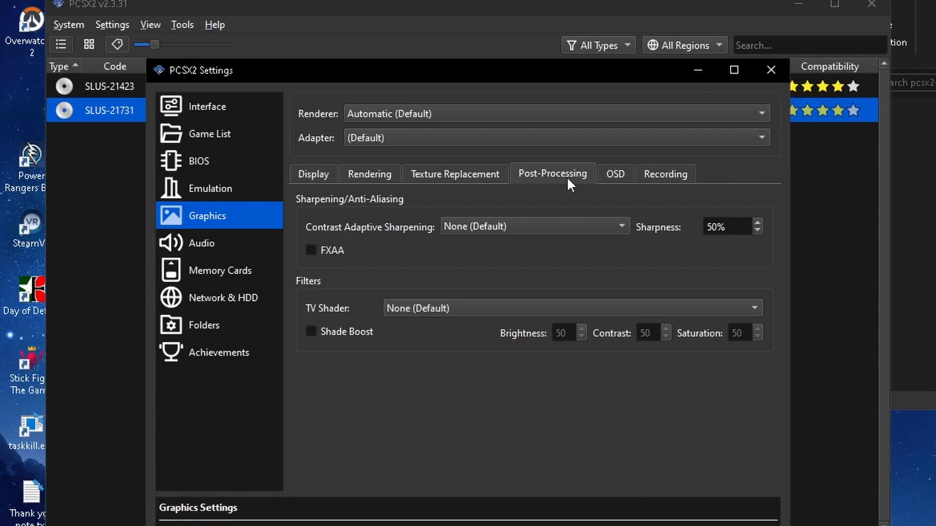
Step: Review the on-screen display (OSD) and Recording settings, and return to the Display settings
left_click(604, 175)
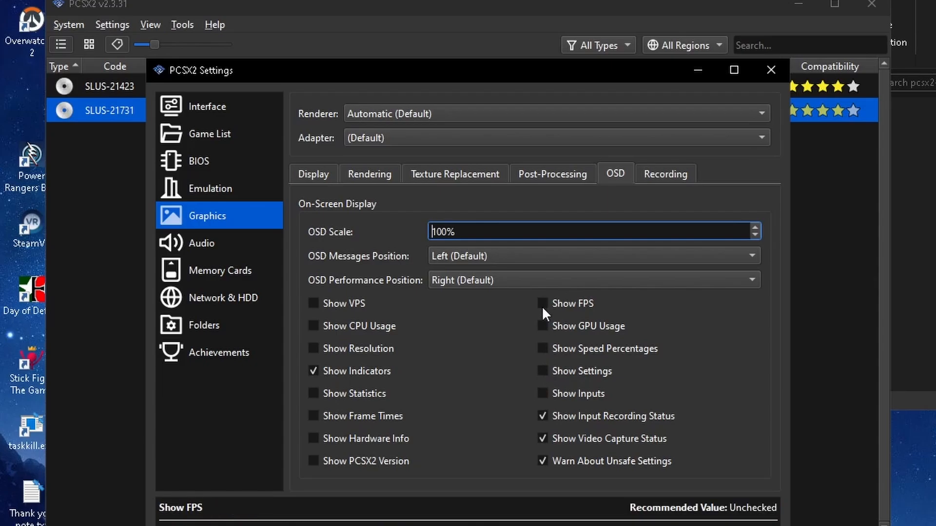
left_click(651, 181)
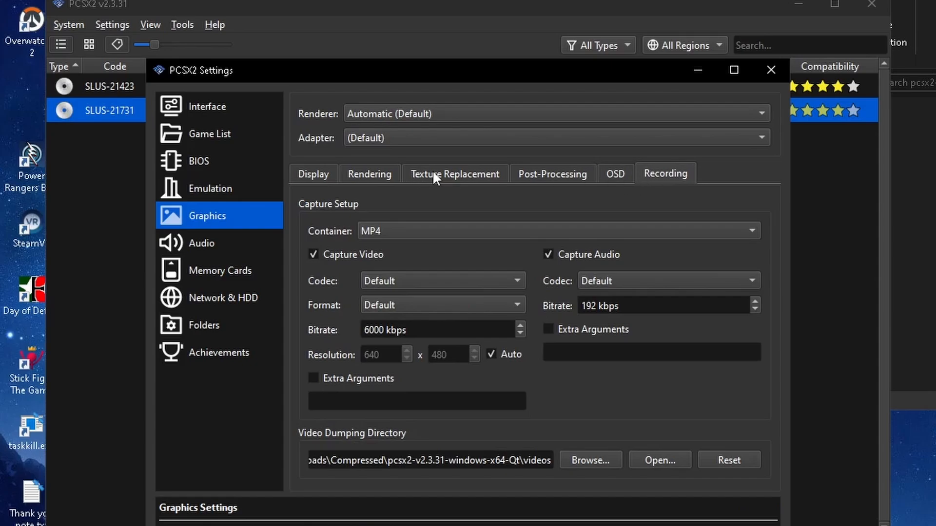
left_click(331, 174)
Step: Review the graphics adapter and renderer choices, keeping Adapter at (Default) and Renderer at Automatic (Default)
left_click(395, 139)
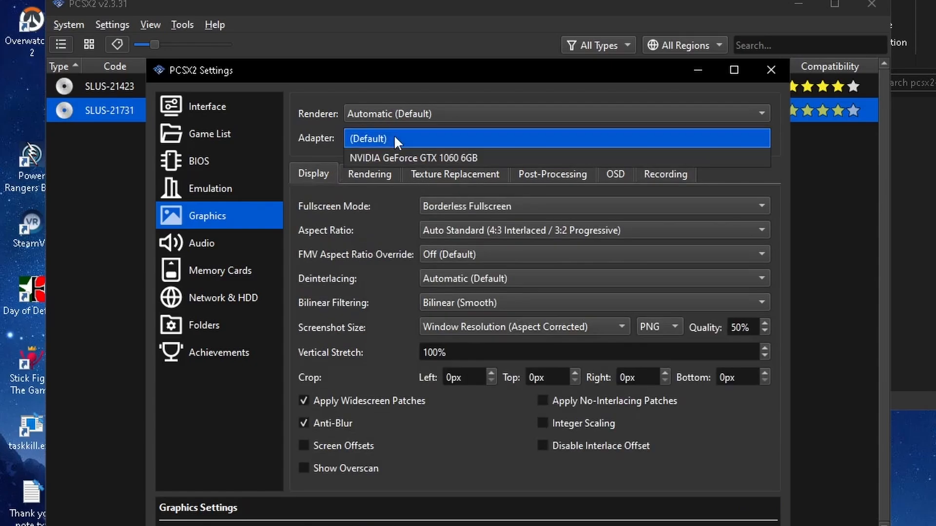
left_click(393, 139)
left_click(387, 135)
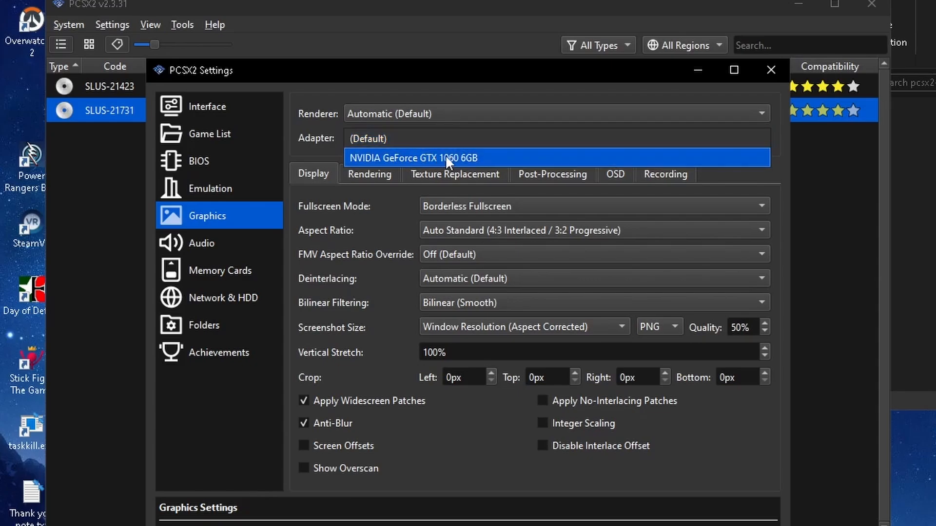
left_click(452, 115)
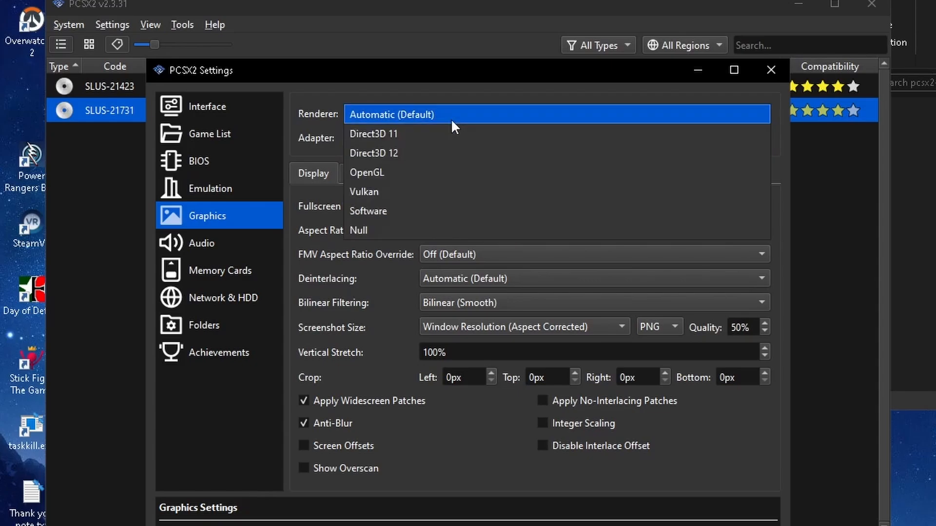
left_click(452, 122)
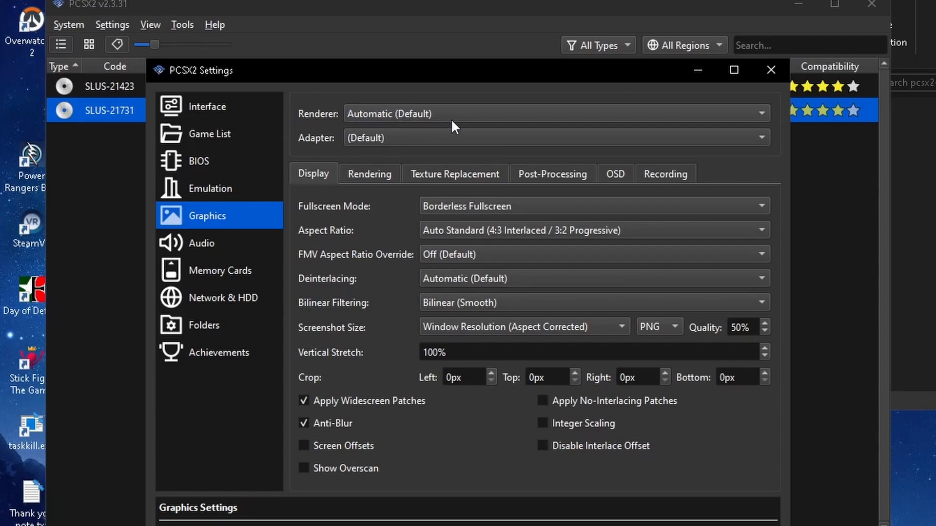
left_click(454, 126)
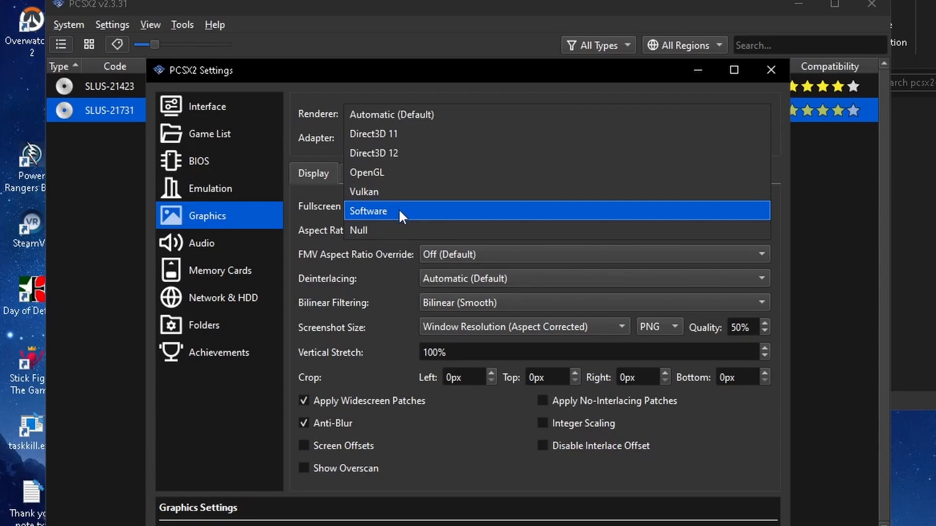
left_click(403, 115)
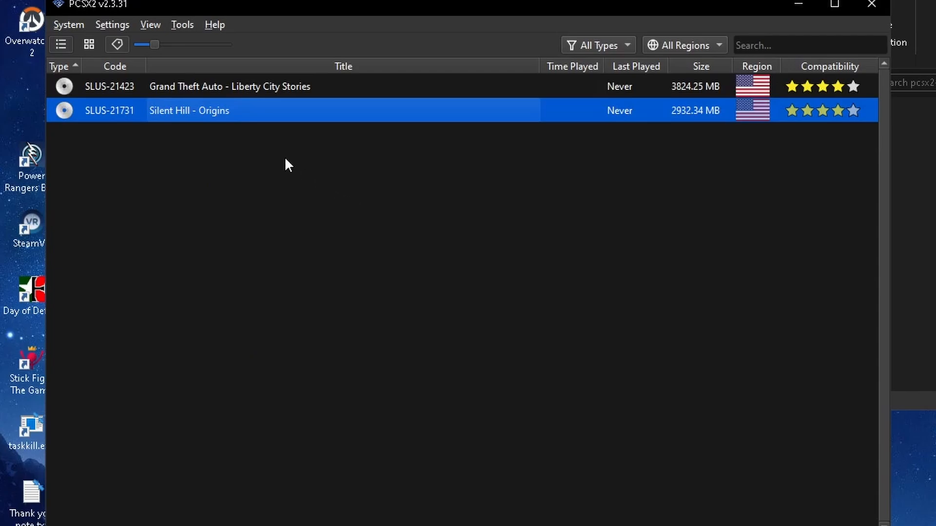
Step: Open the properties of Silent Hill - Origins and review its summary, patches, cheats and memory card settings
right_click(226, 109)
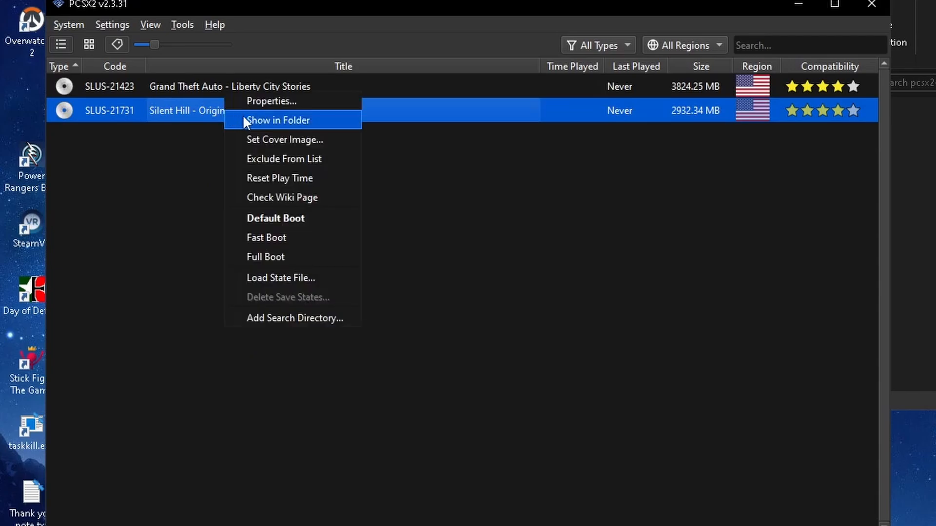
left_click(275, 98)
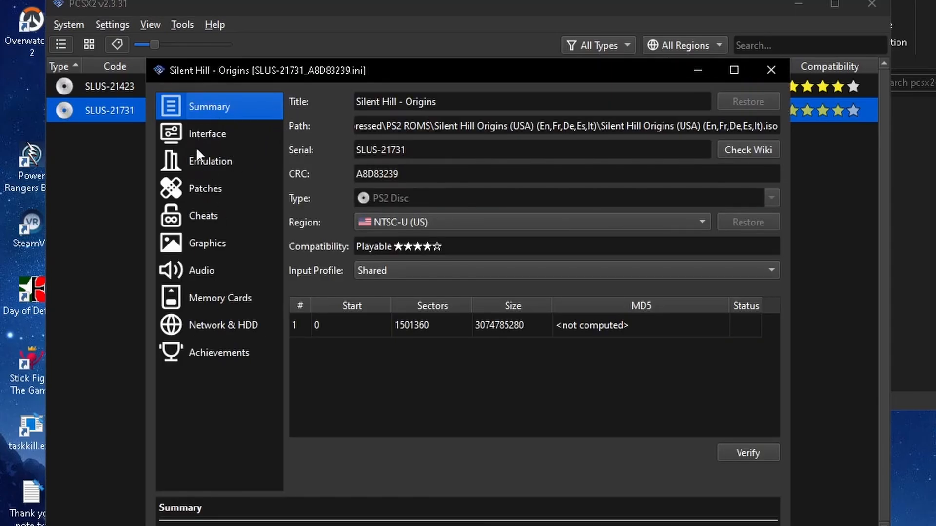
left_click(219, 218)
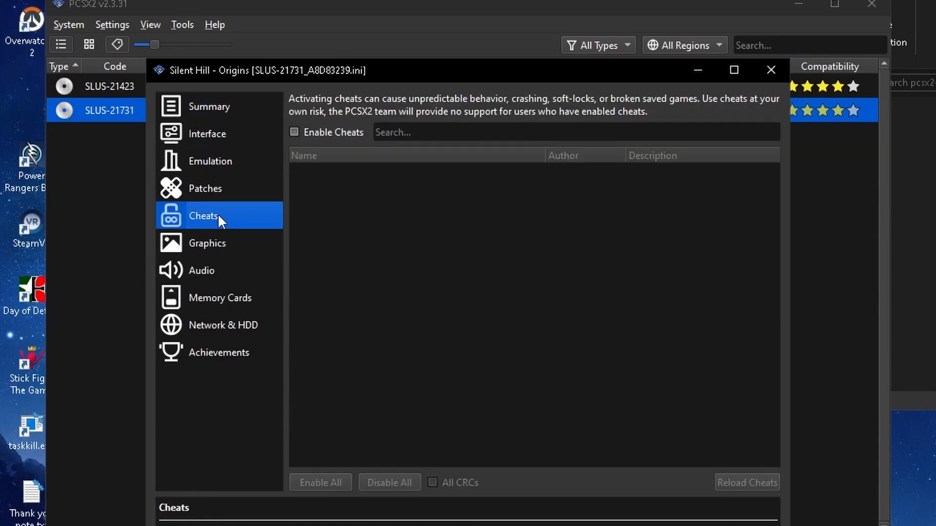
left_click(218, 191)
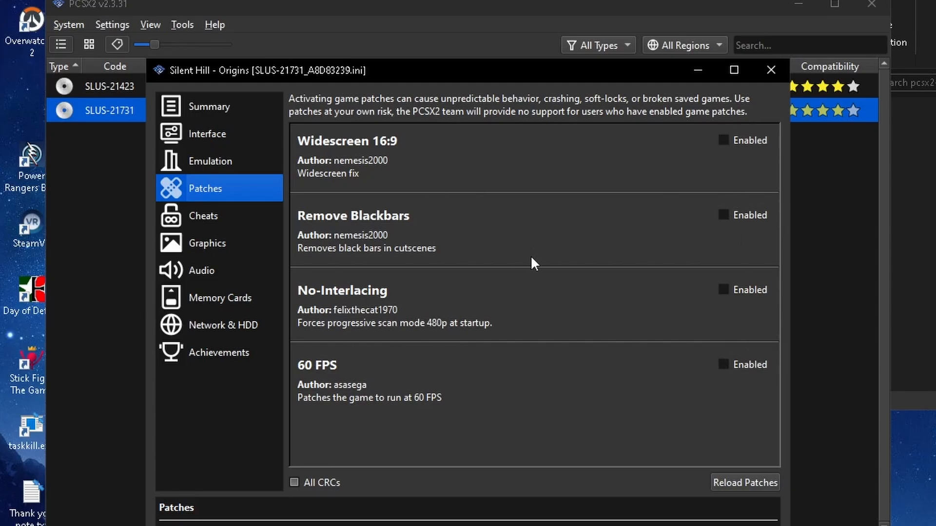
left_click(225, 216)
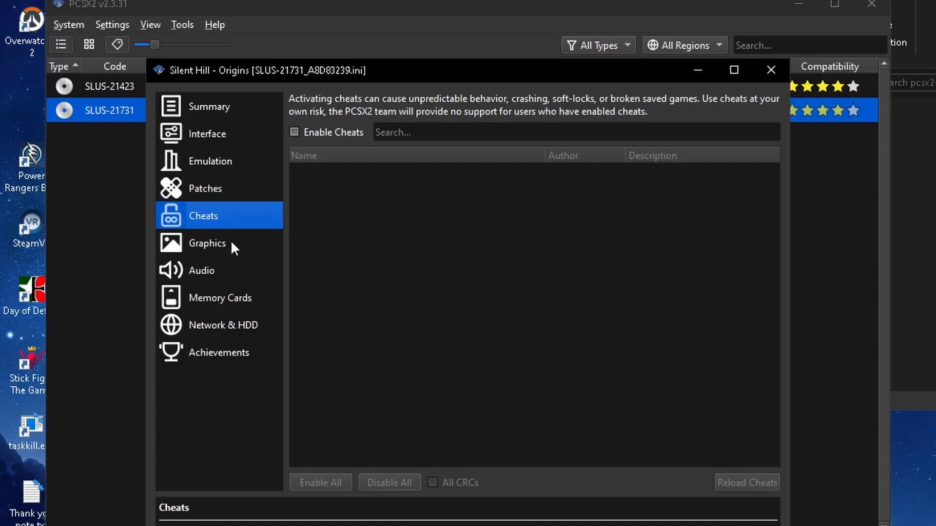
left_click(229, 300)
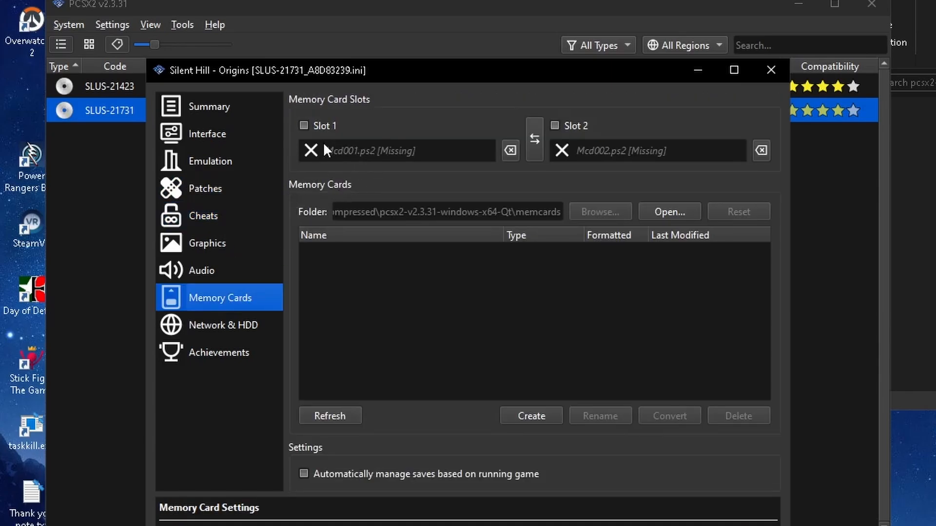
left_click(219, 107)
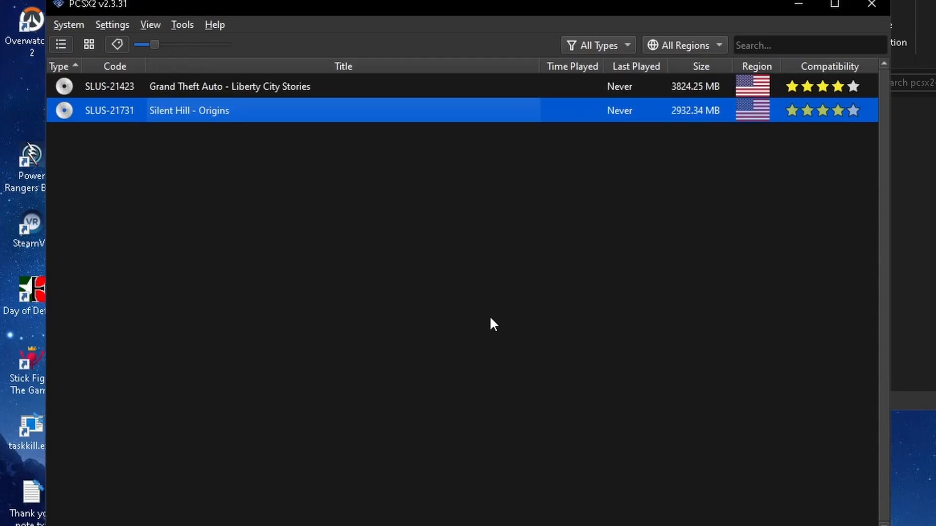
Step: Open the controller settings and show the DualShock 2 bindings of Controller Port 1
left_click(112, 24)
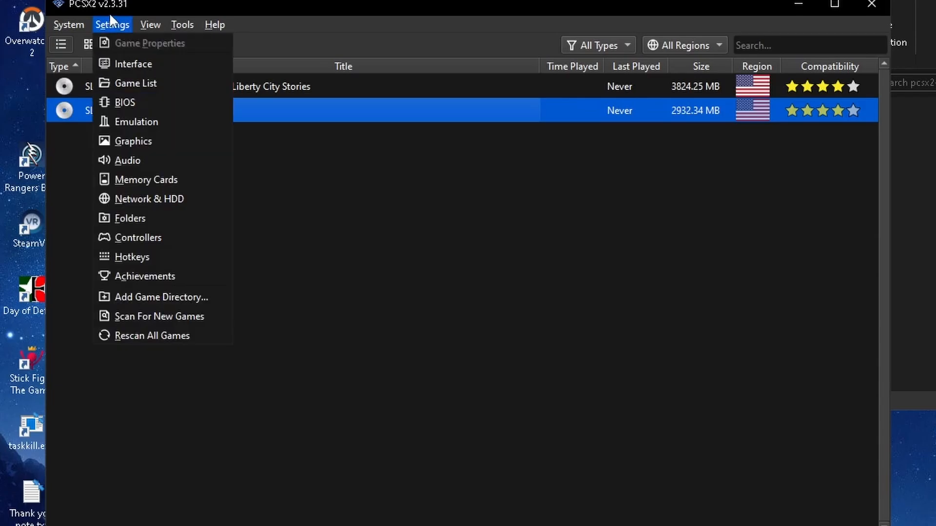
left_click(155, 237)
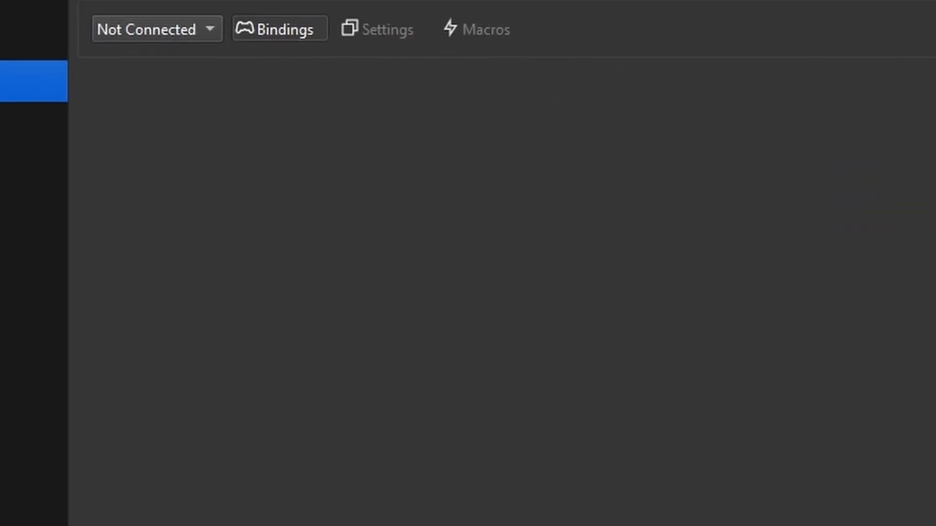
left_click(54, 71)
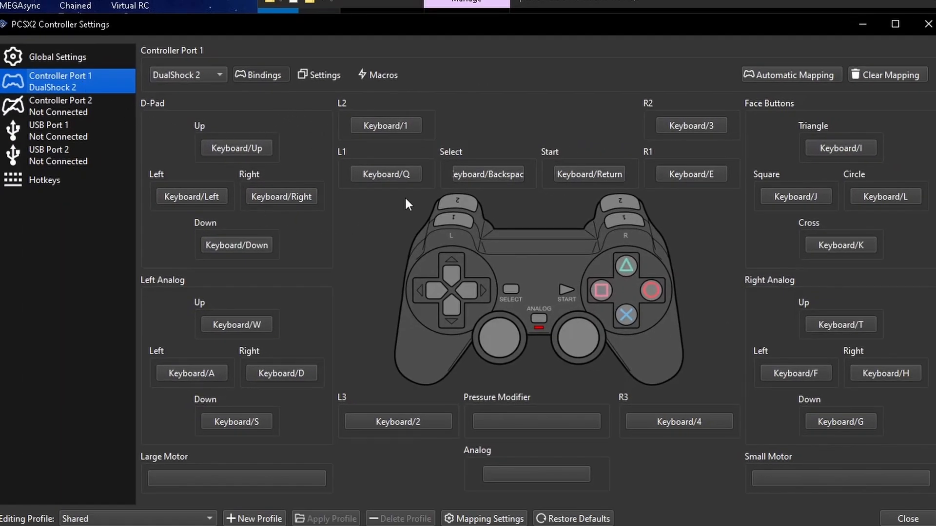
Step: Review the input devices offered for automatic mapping of Controller Port 1 without applying one
left_click(784, 75)
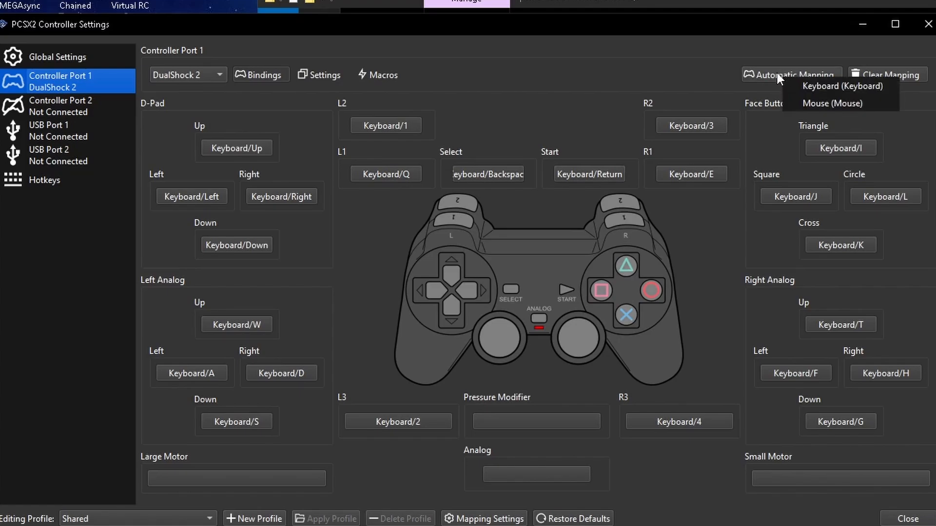
left_click(777, 74)
left_click(775, 73)
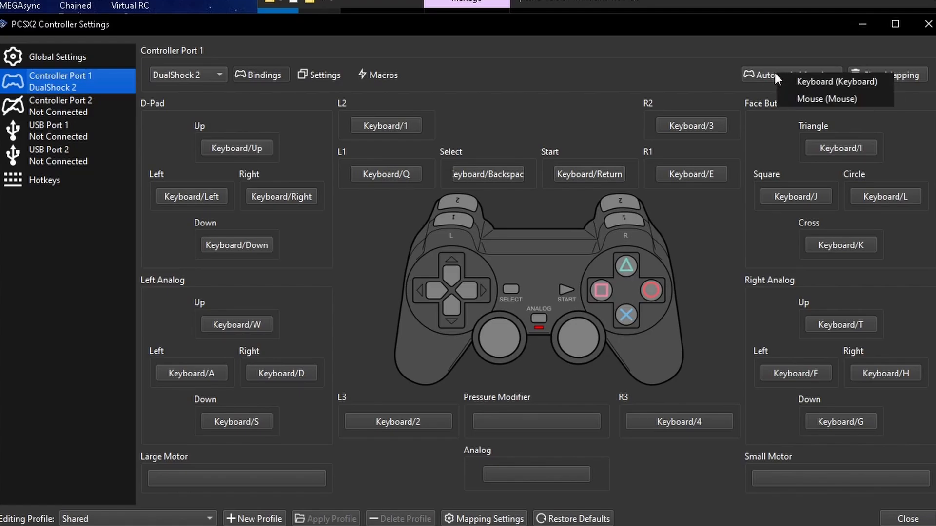
left_click(774, 73)
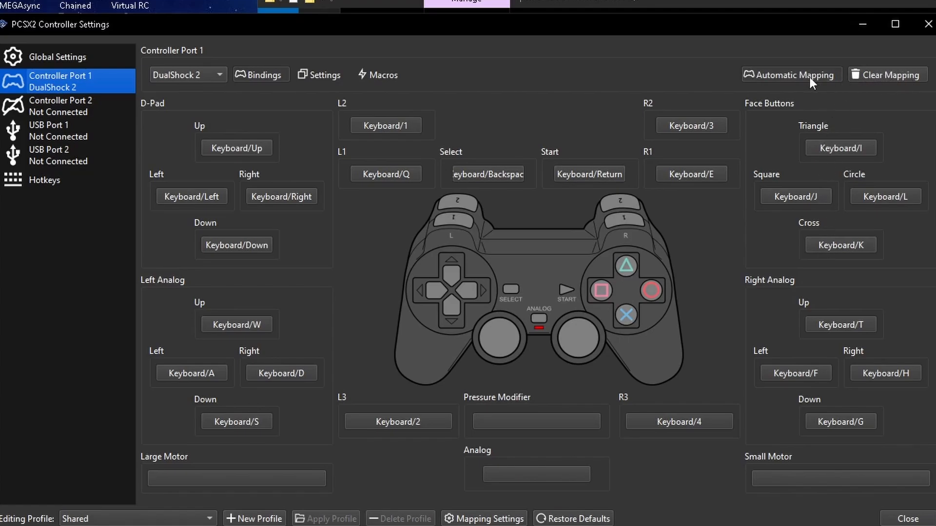
Step: Look through the USB port pages and the controller types for Controller Port 2, keeping it Not Connected
left_click(24, 98)
left_click(42, 124)
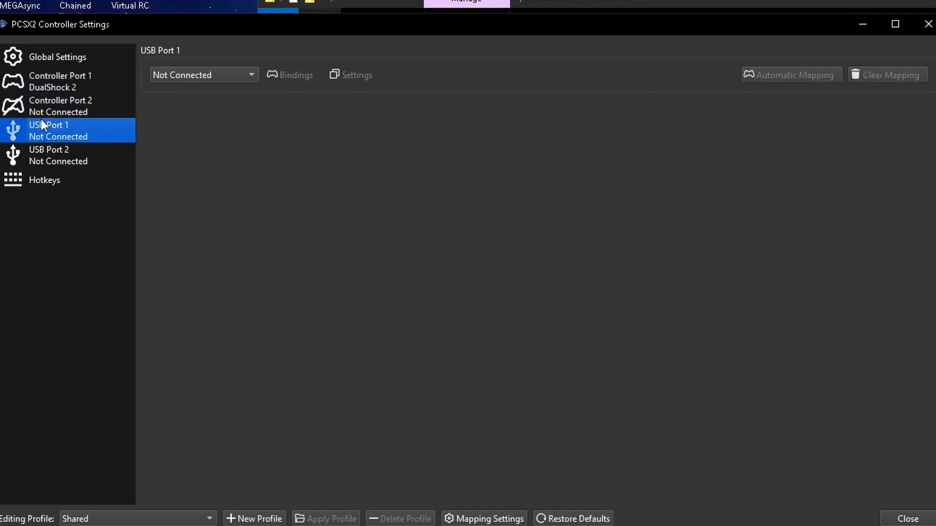
left_click(51, 146)
left_click(52, 131)
left_click(53, 110)
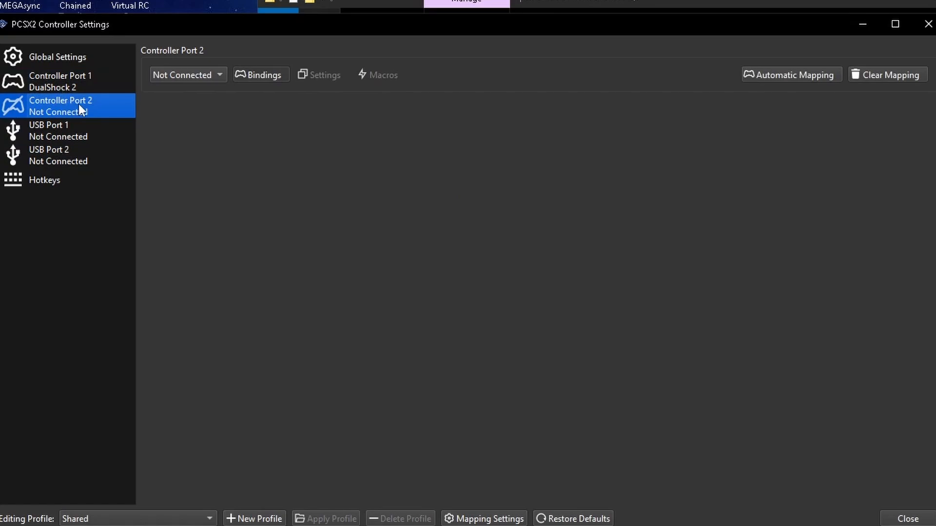
left_click(172, 78)
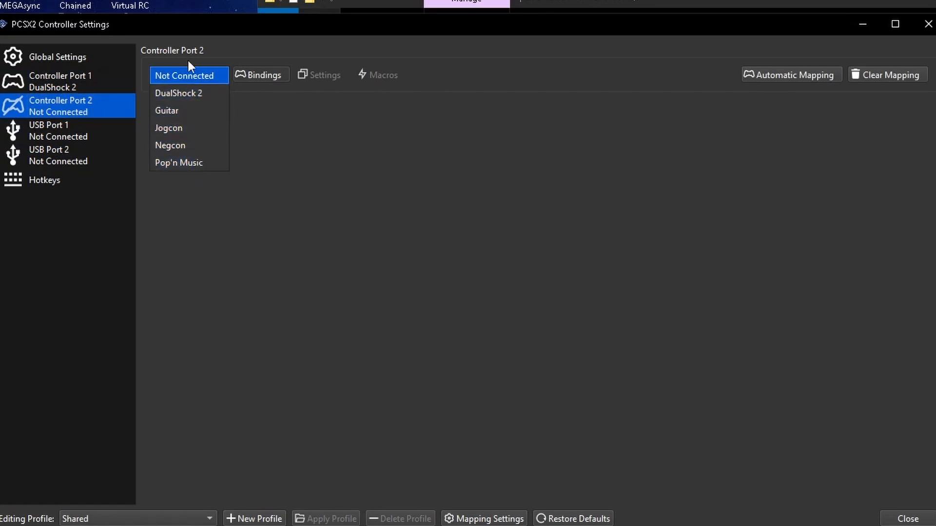
left_click(190, 74)
Step: Recheck Controller Port 1 and the type choices of Controller Port 2, leaving it Not Connected, and close the controller settings
left_click(62, 84)
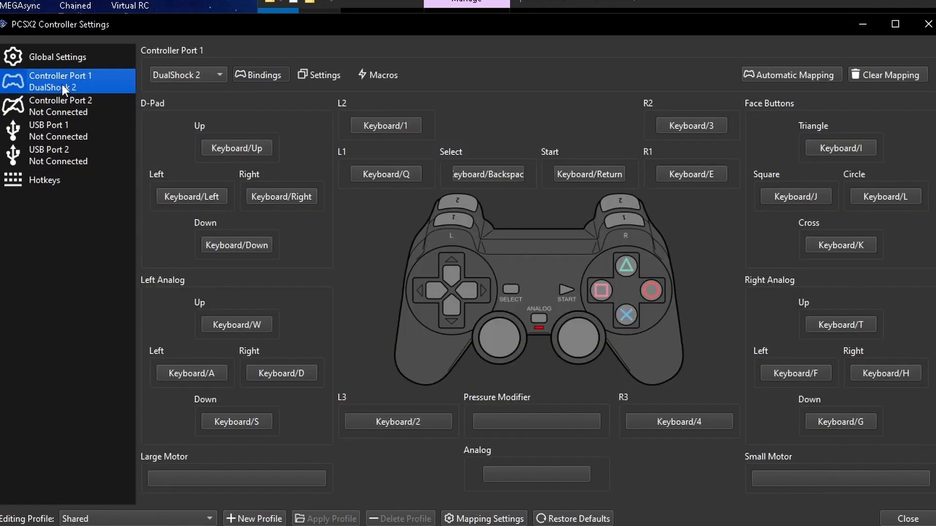
left_click(65, 95)
left_click(67, 91)
left_click(66, 101)
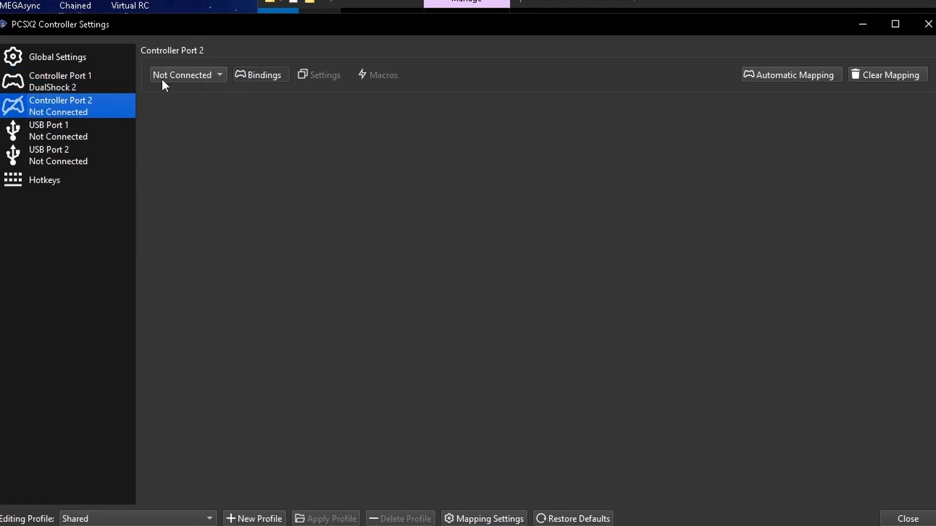
left_click(163, 78)
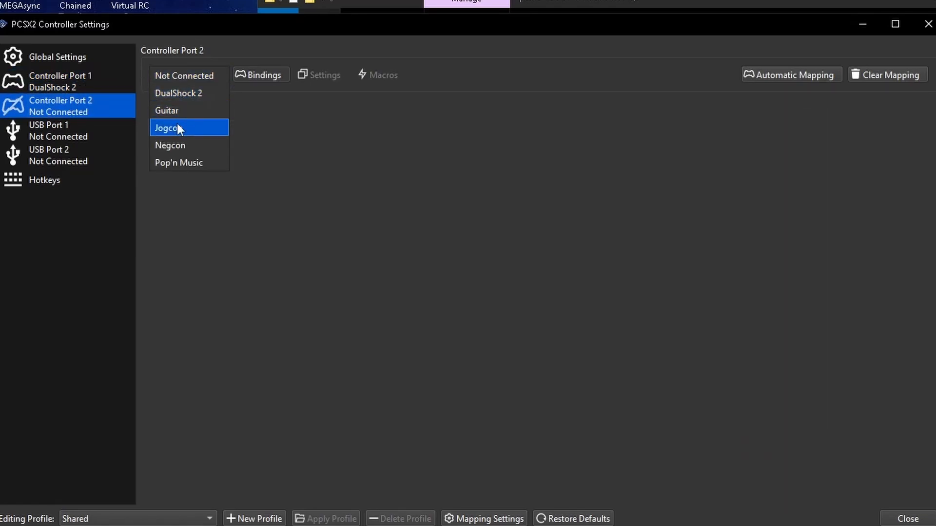
left_click(183, 72)
left_click(94, 86)
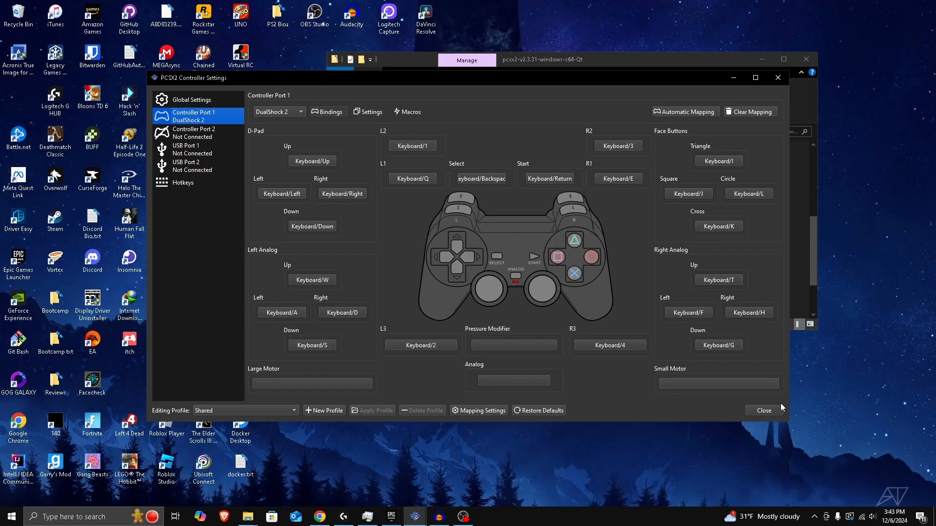
left_click(905, 518)
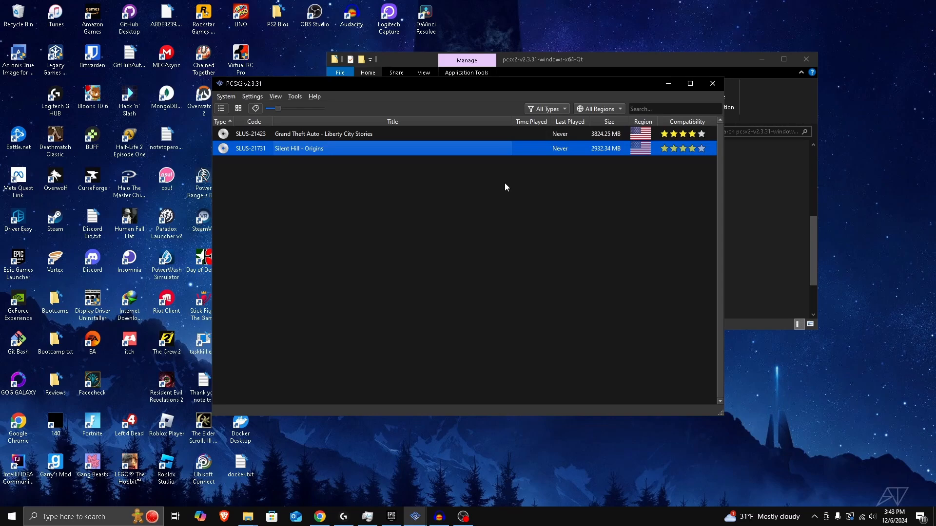